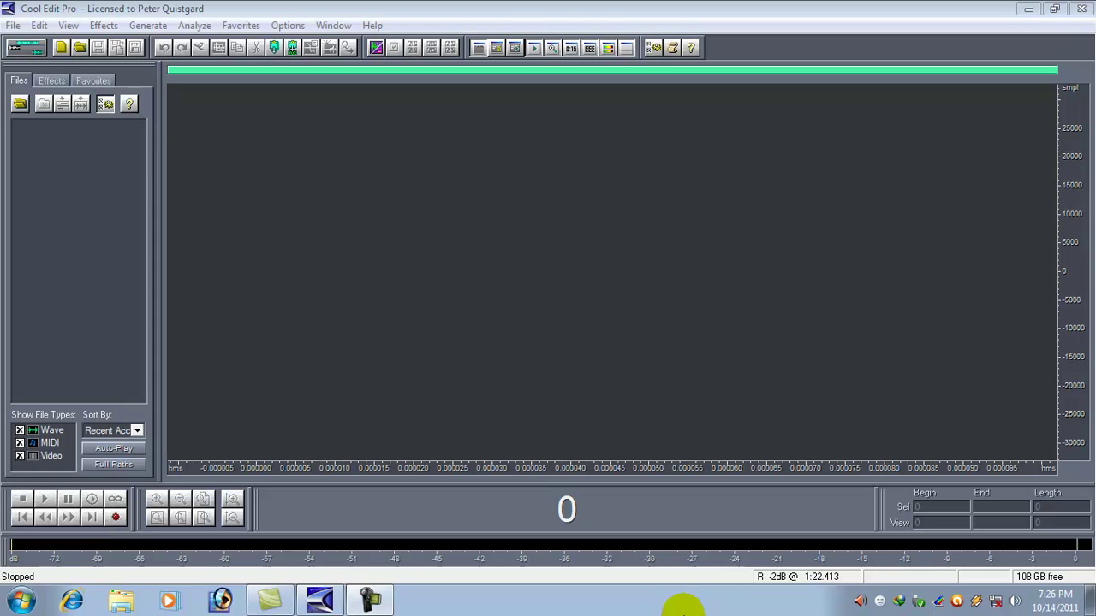
Open ABAR.mp3 from the Bangla music folder into the waveform editor
left_click(80, 48)
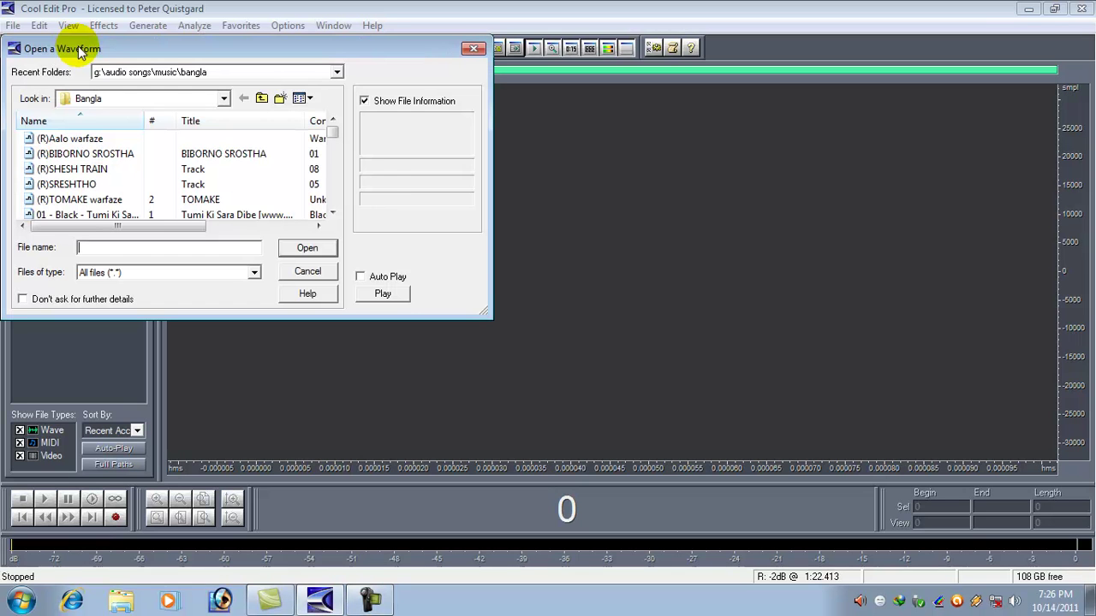
left_click(83, 154)
key("a")
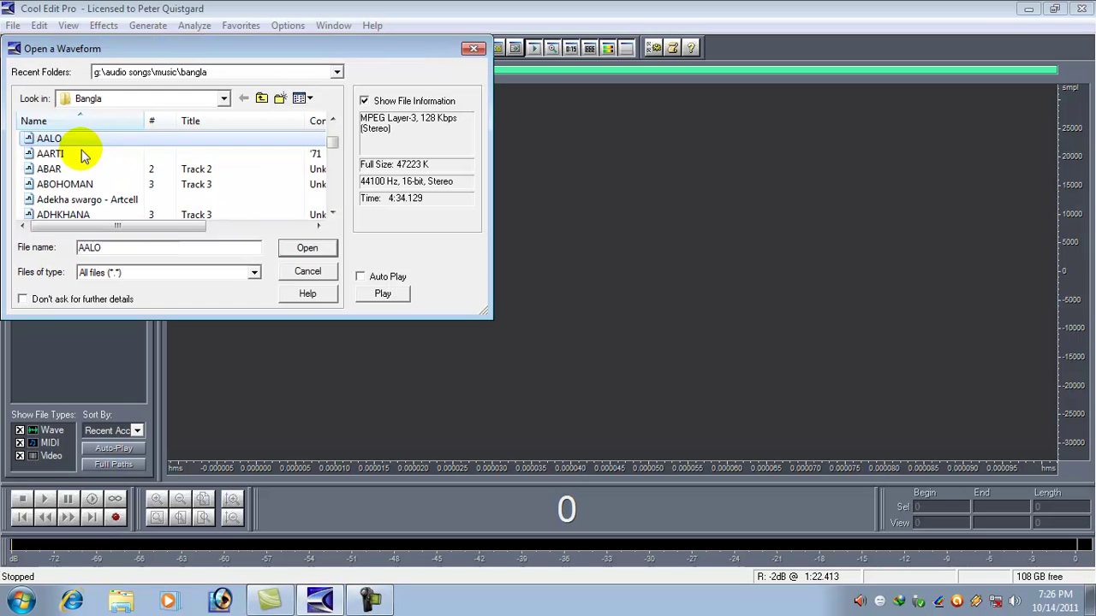
key("b")
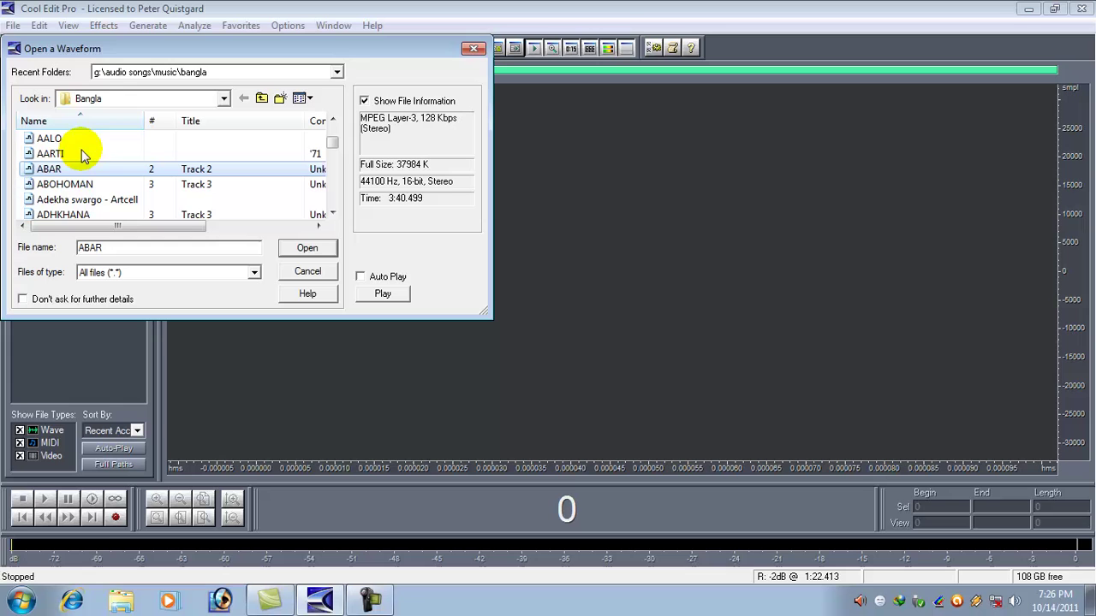
left_click(290, 246)
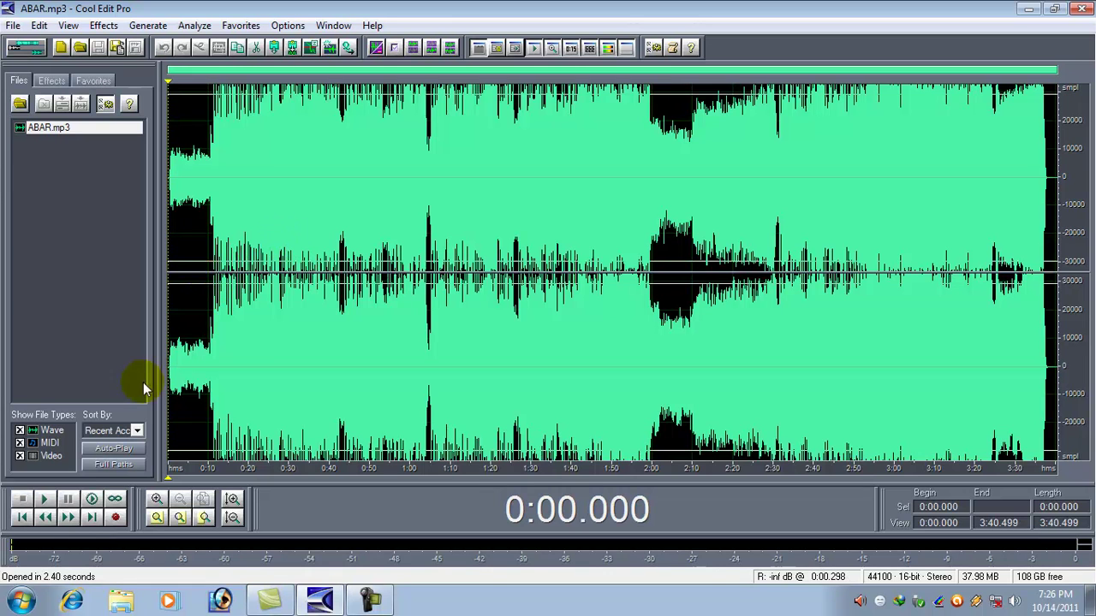
left_click(45, 499)
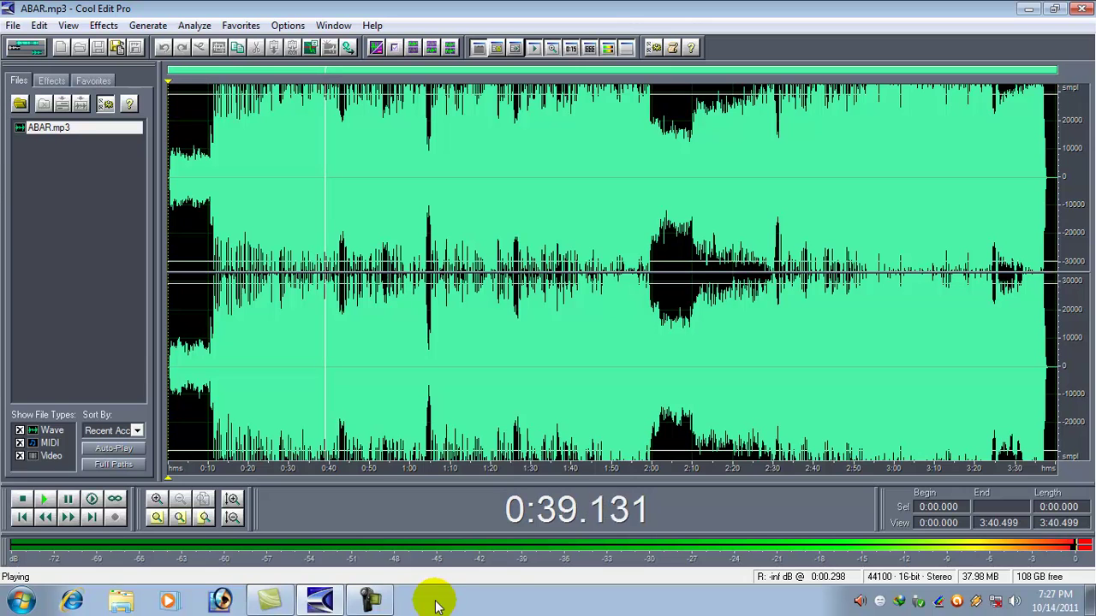
left_click(23, 500)
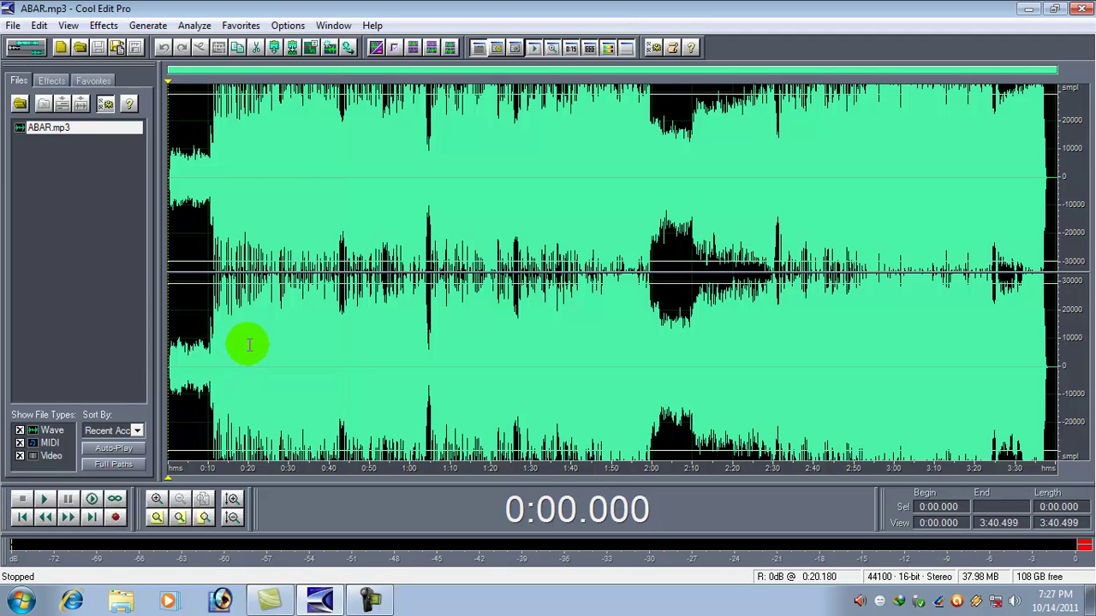
left_click(254, 344)
left_click(44, 499)
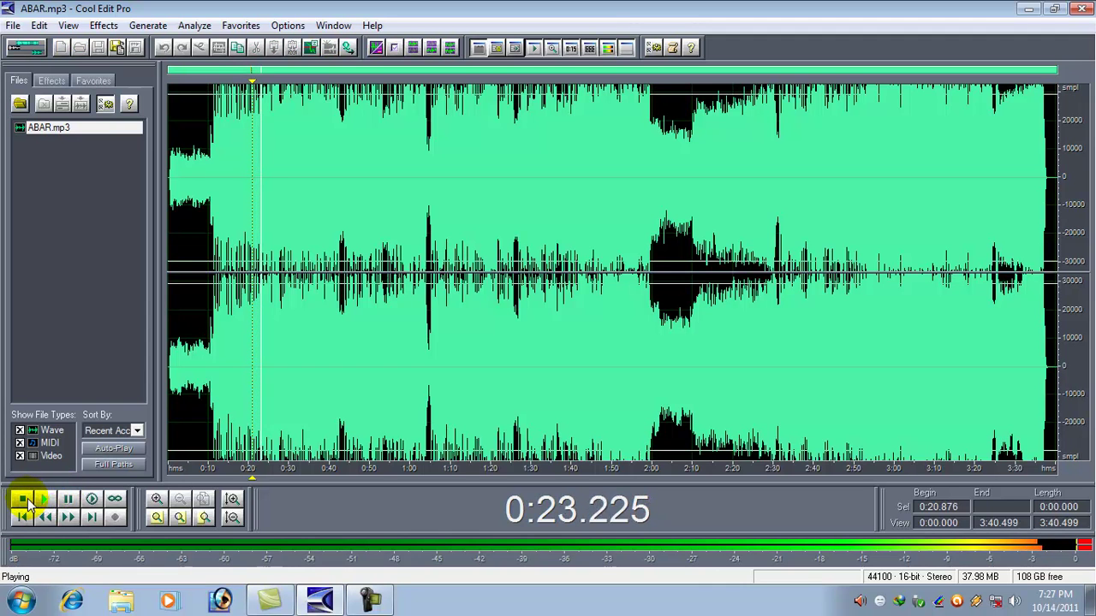
left_click(26, 501)
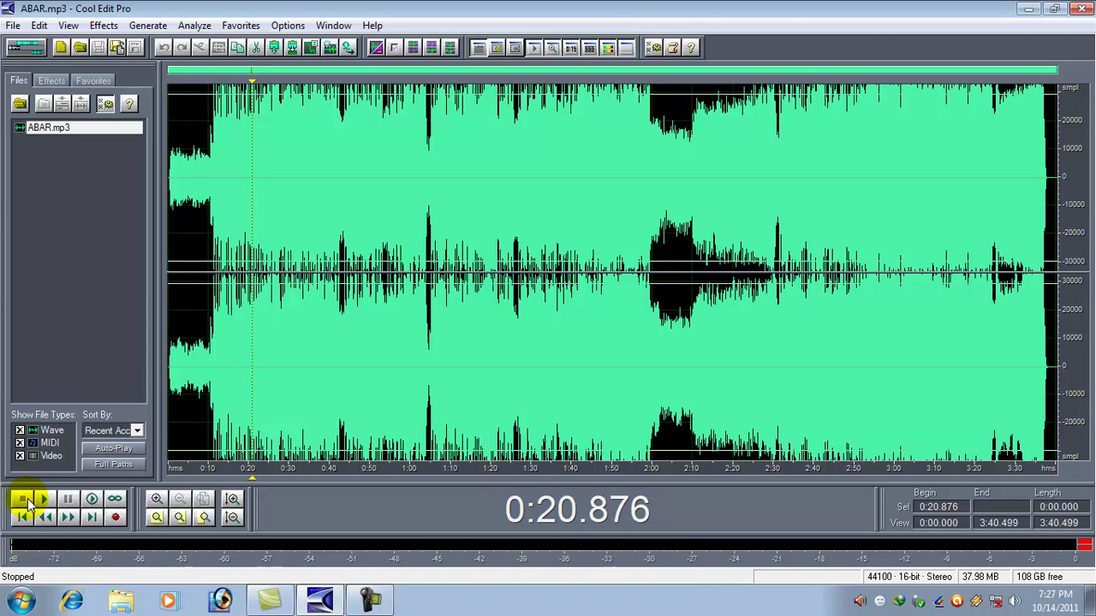
Select the whole ABAR waveform and apply the Channel Mixer's Vocal Cut preset
left_click(192, 285)
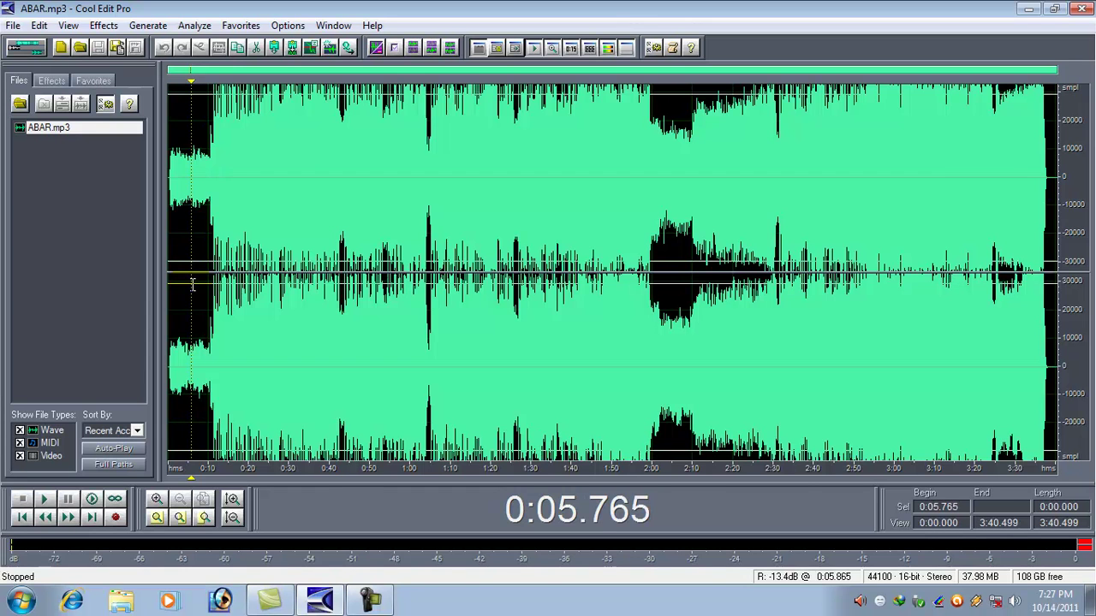
double_click(192, 285)
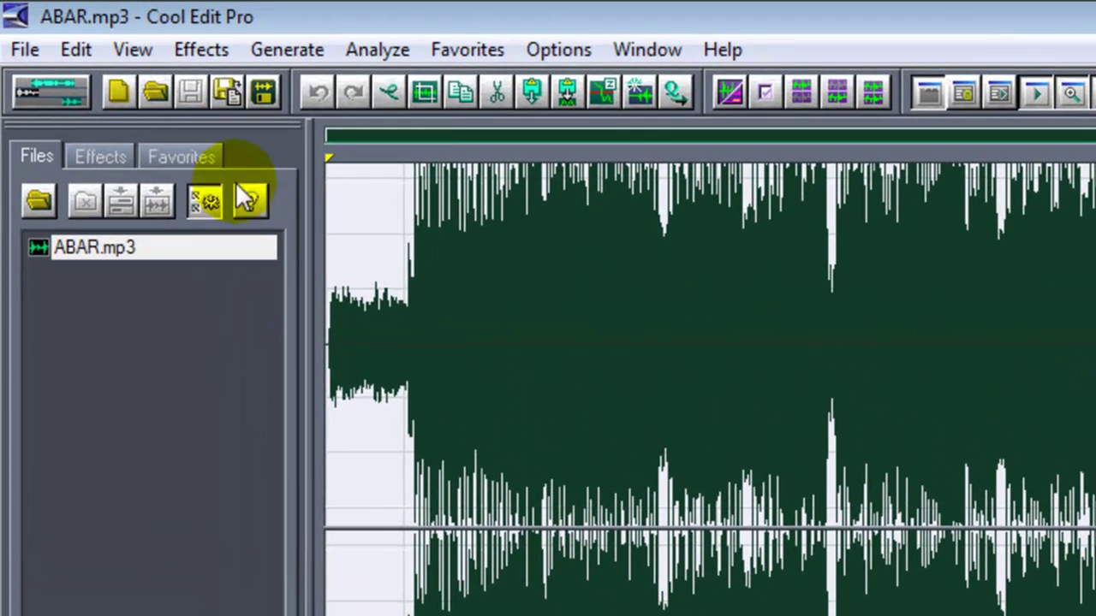
left_click(104, 24)
mouse_move(277, 204)
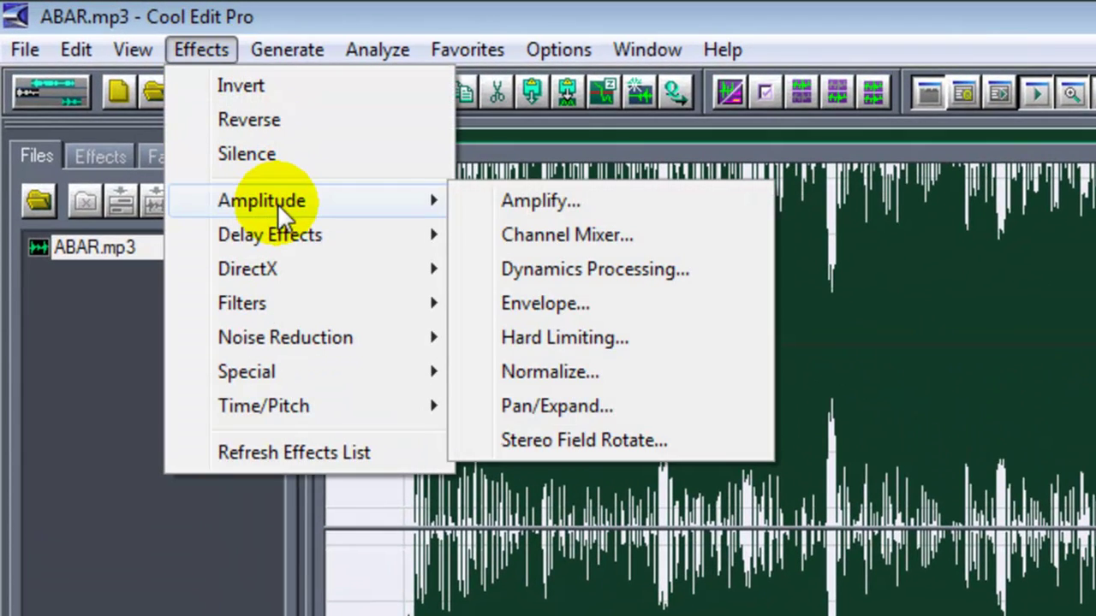
left_click(517, 233)
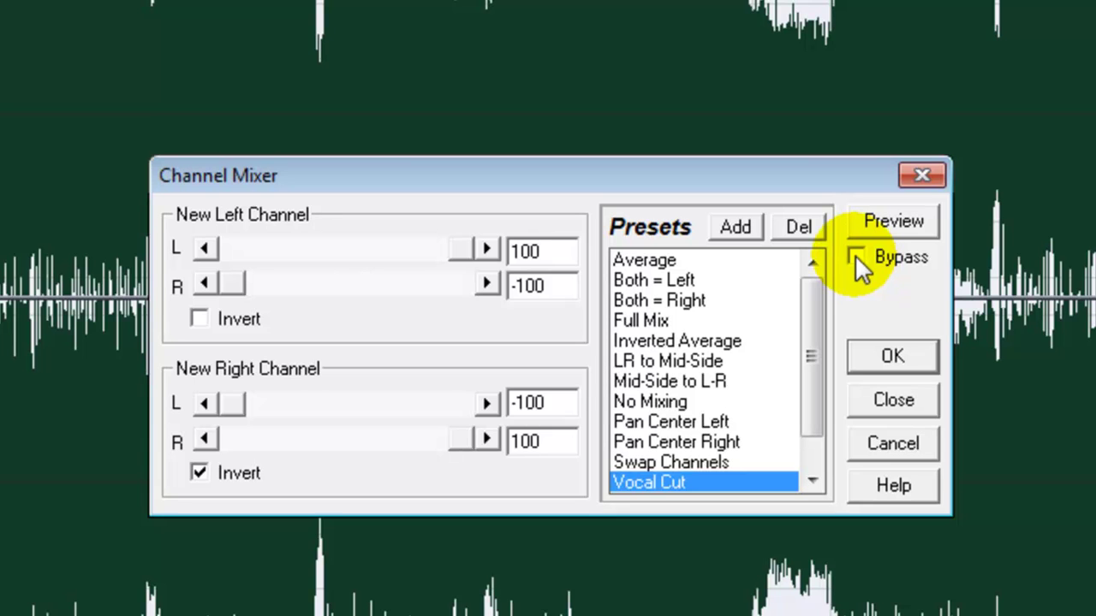
left_click(893, 358)
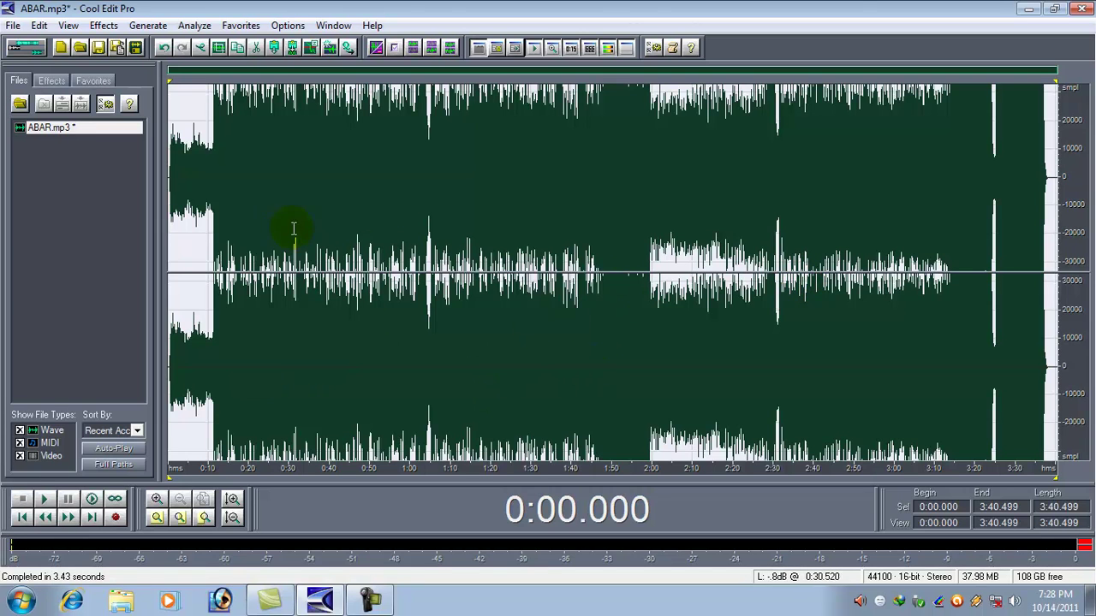
left_click(173, 343)
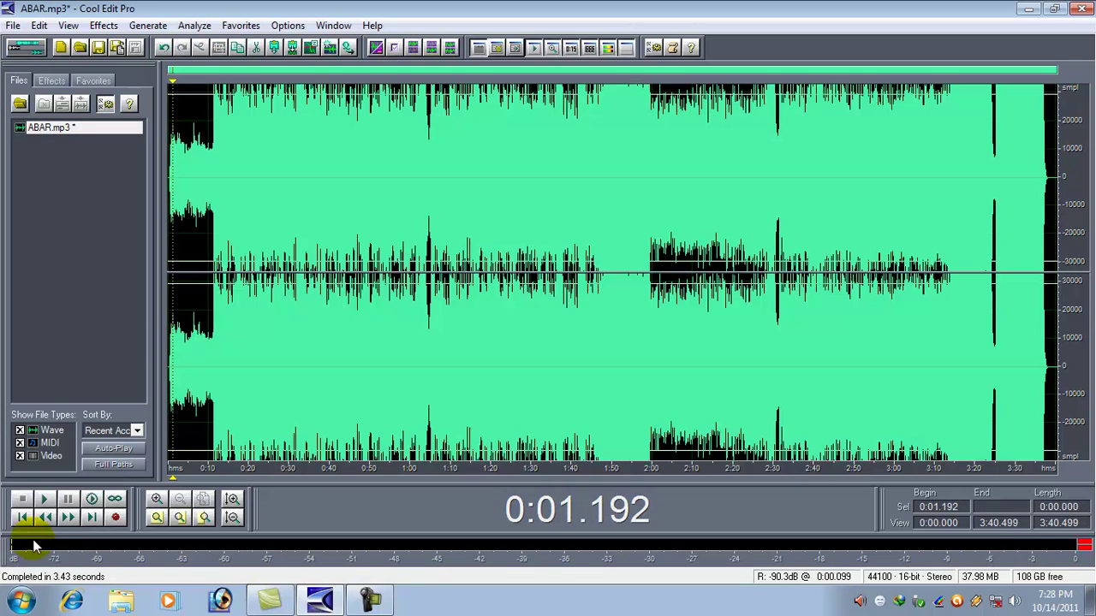
left_click(45, 499)
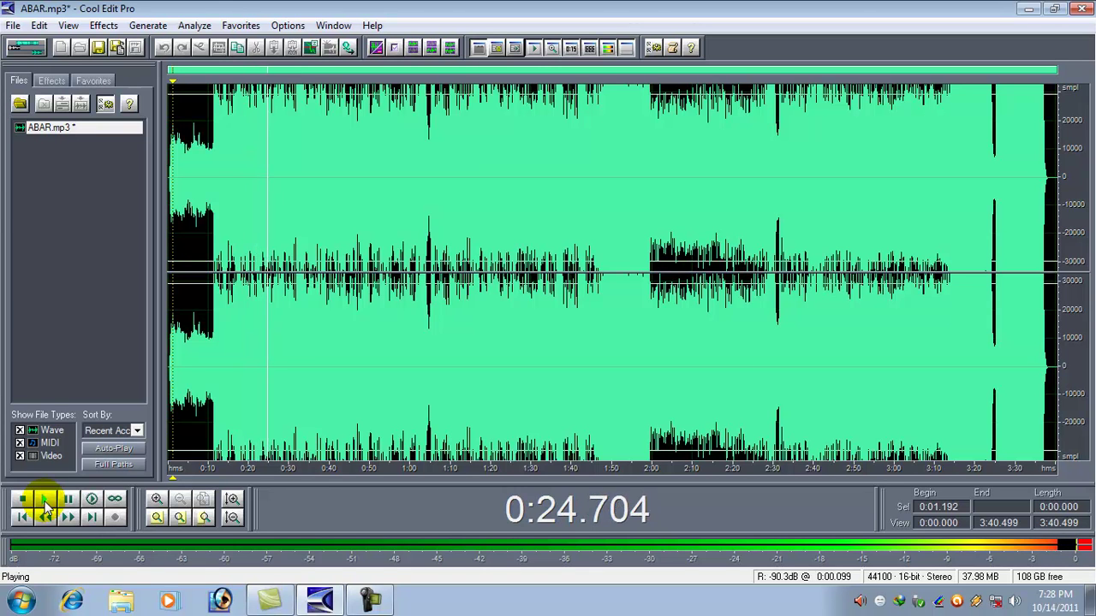
left_click(19, 500)
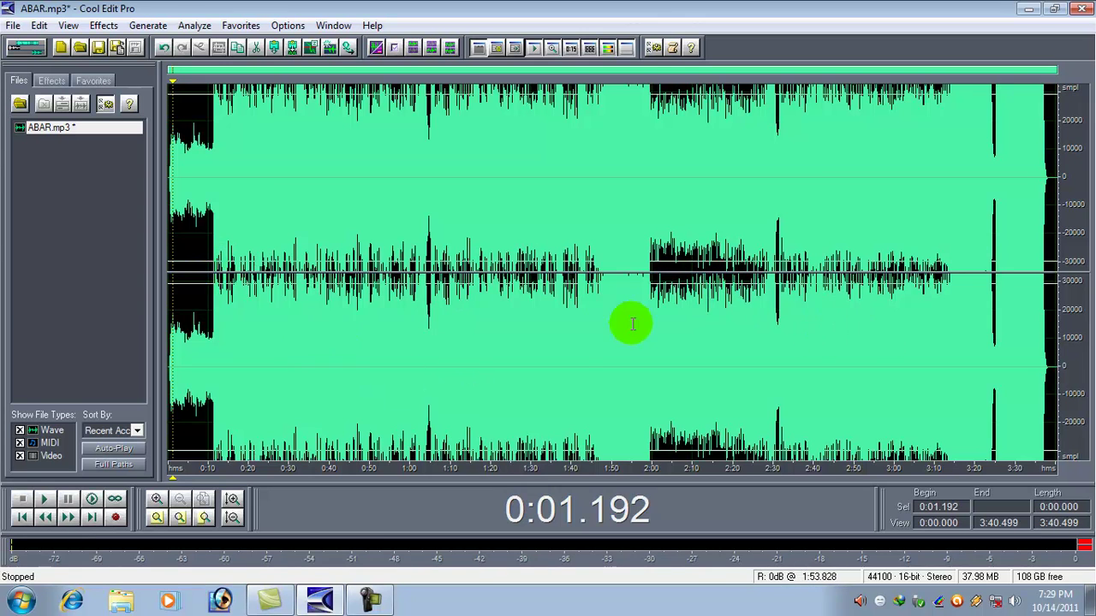
Select the entire vocal-removed waveform and copy it to the clipboard
left_click(201, 276)
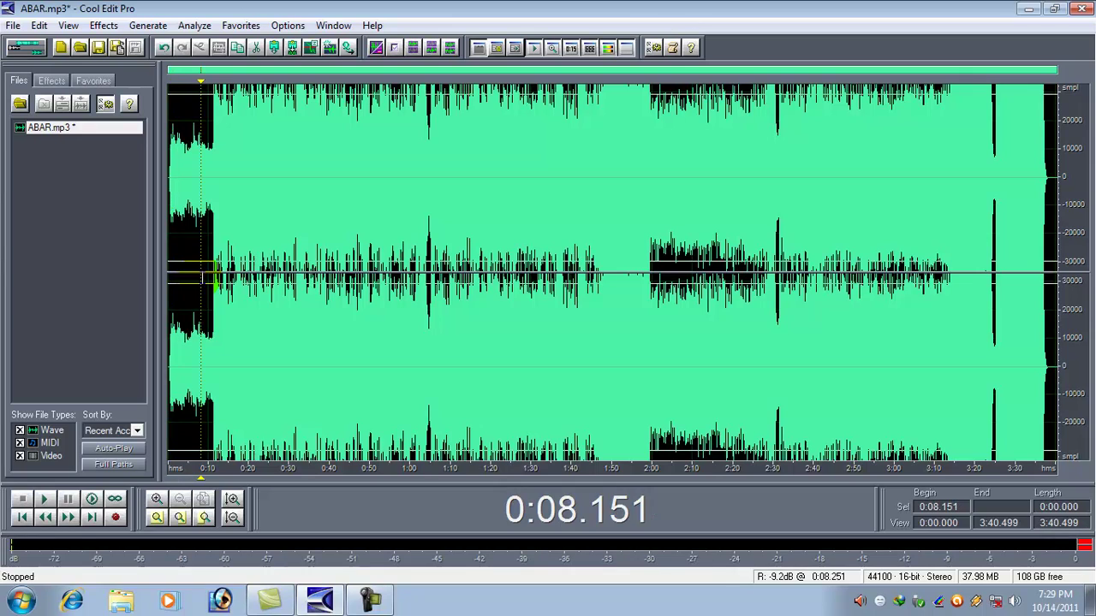
left_click_drag(210, 274, 171, 263)
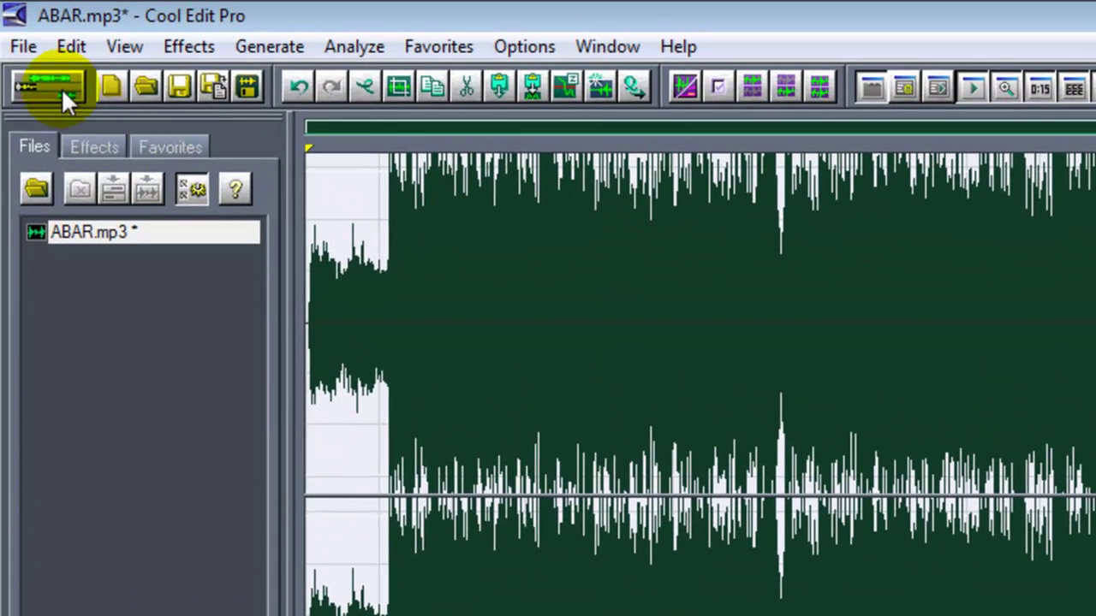
left_click(74, 54)
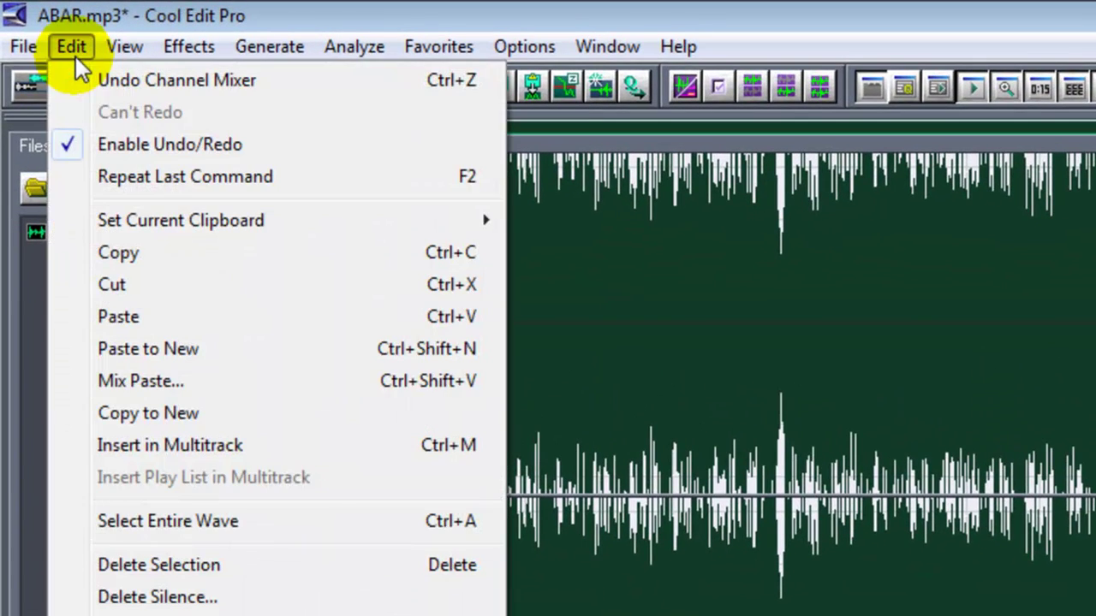
left_click(128, 253)
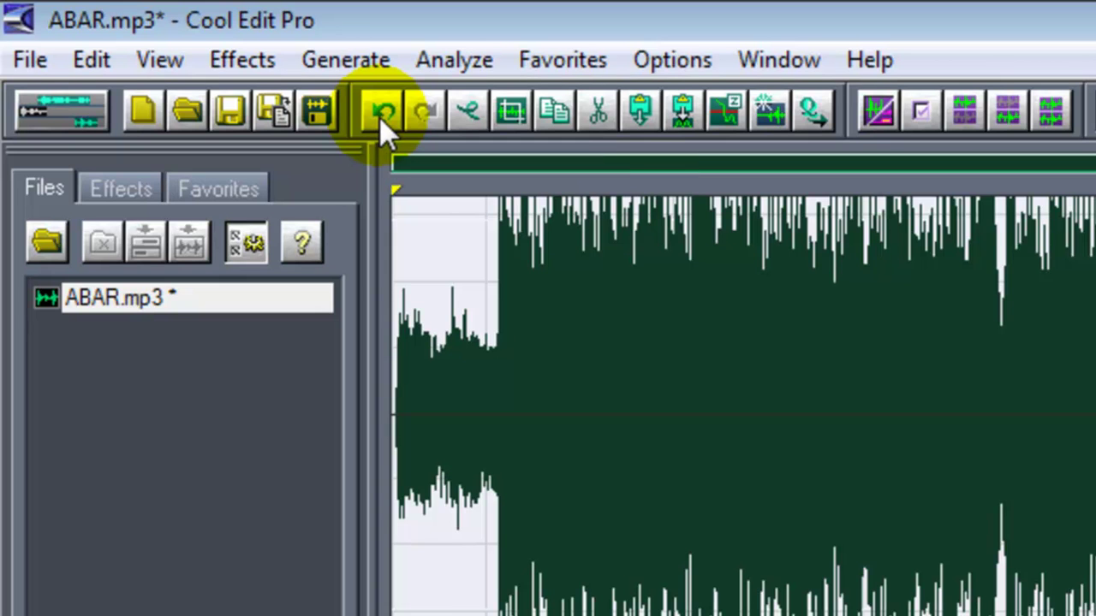
Undo the Vocal Cut channel mix to restore ABAR.mp3's original audio
left_click(249, 65)
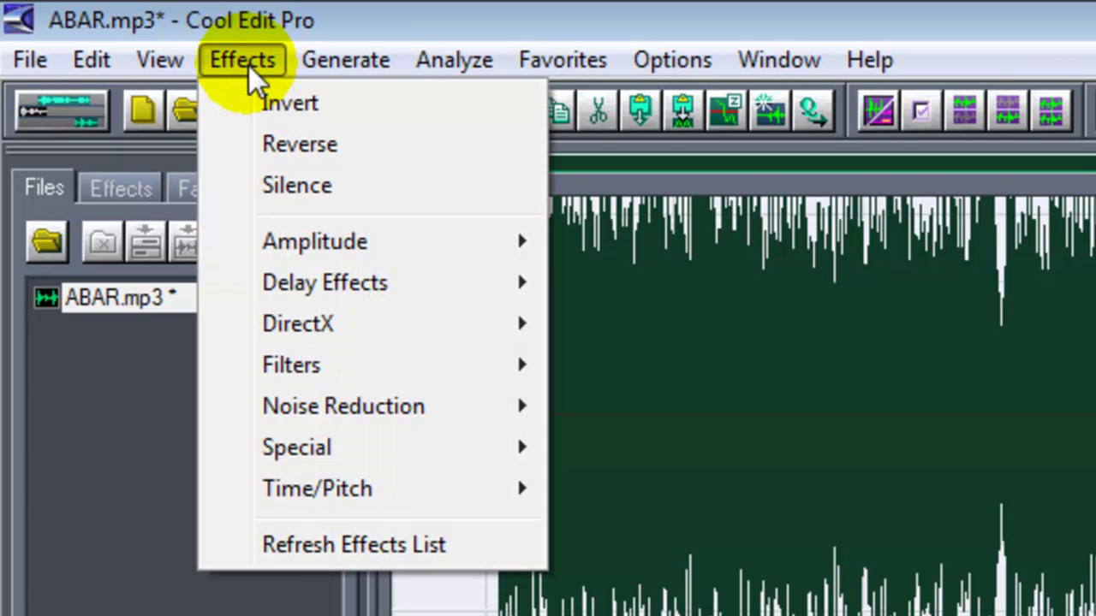
mouse_move(324, 244)
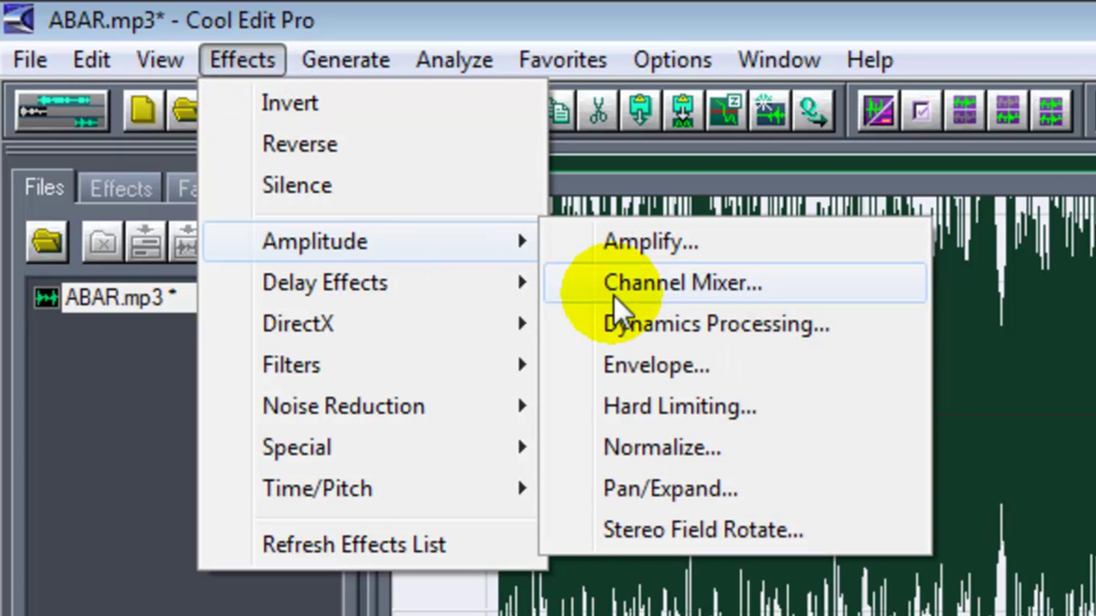
left_click(616, 284)
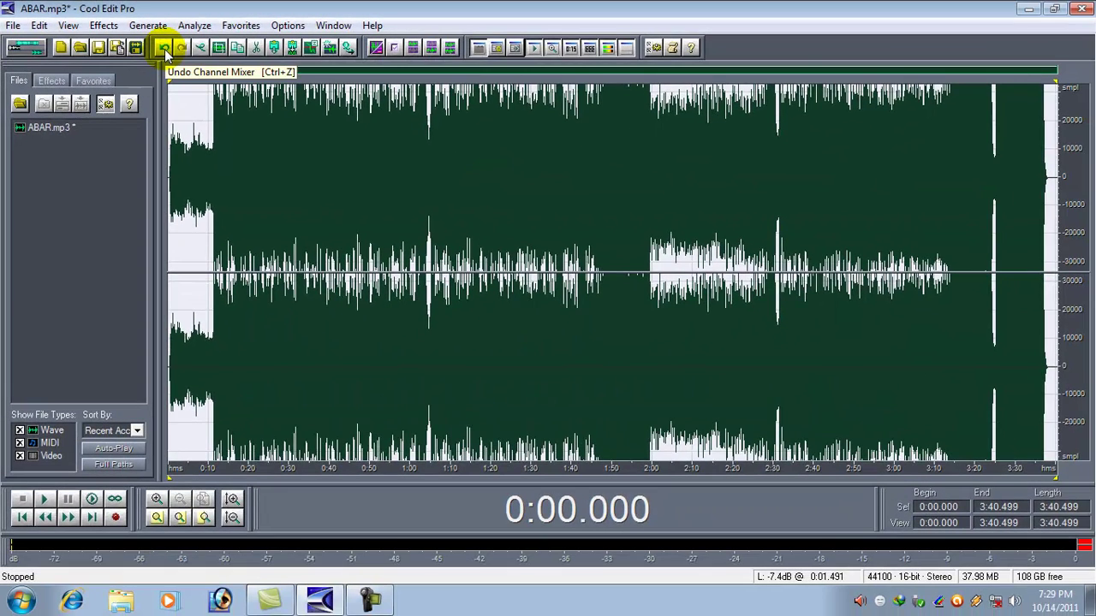
left_click(164, 49)
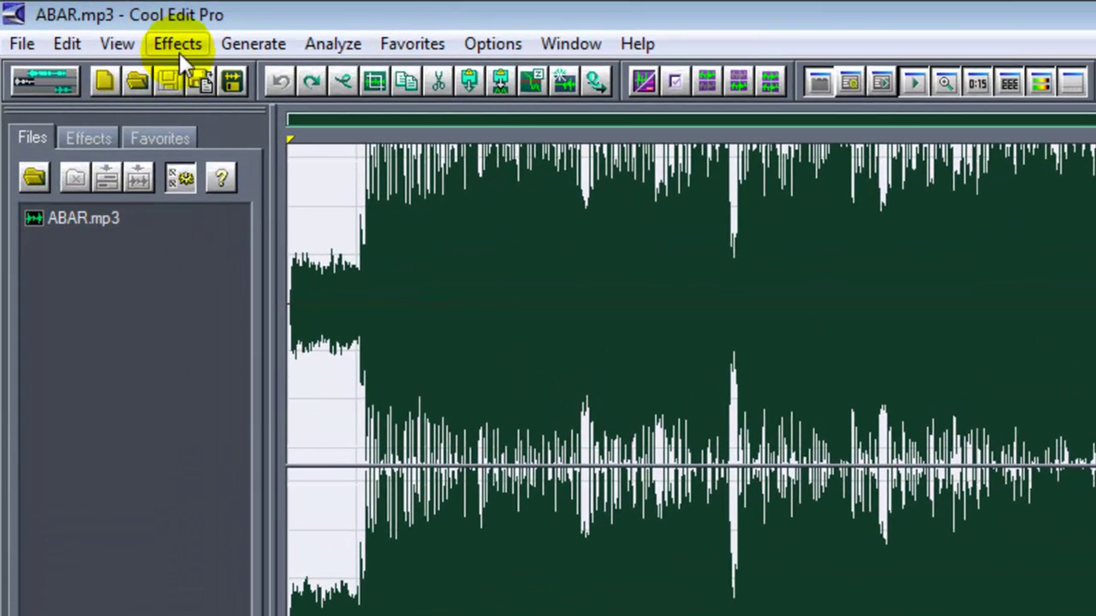
Open the FFT Filter dialog with its presets scrolled to the Telephone and Underwater entries
left_click(179, 49)
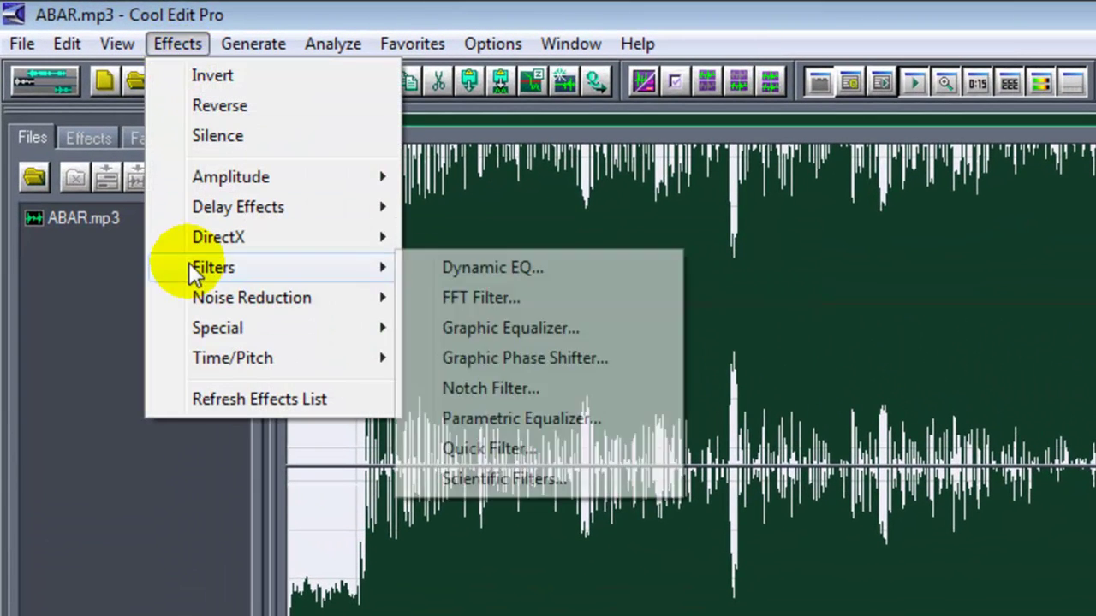
left_click(110, 611)
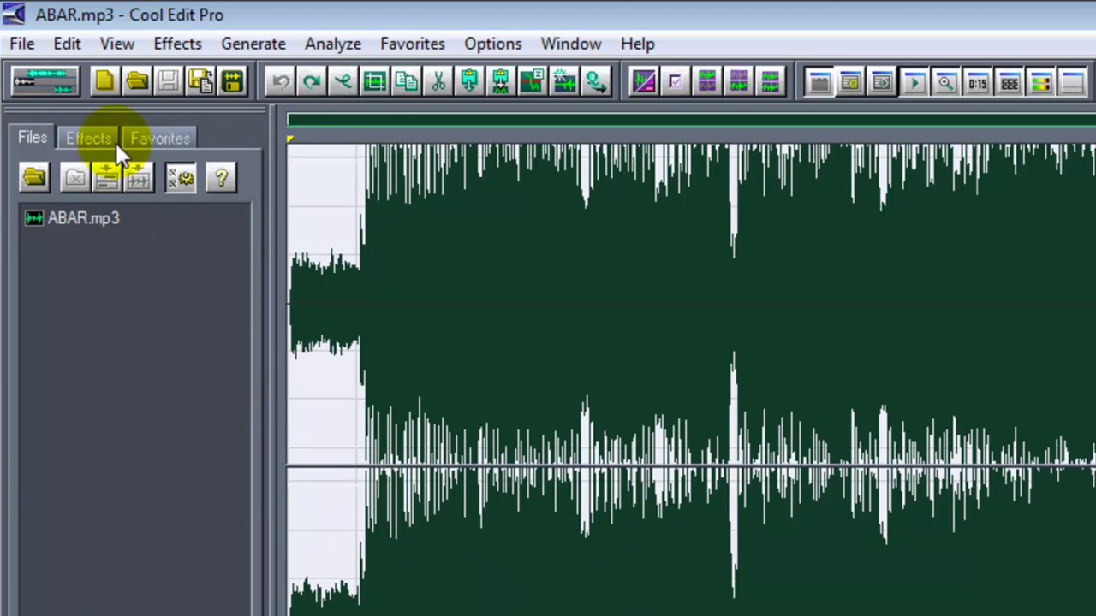
left_click(168, 49)
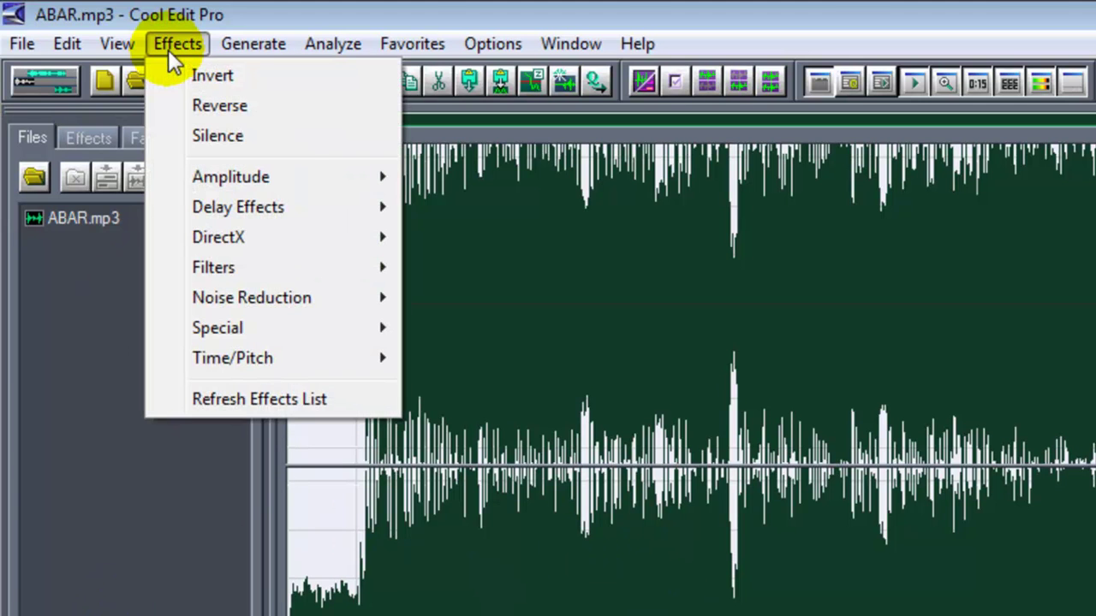
mouse_move(276, 264)
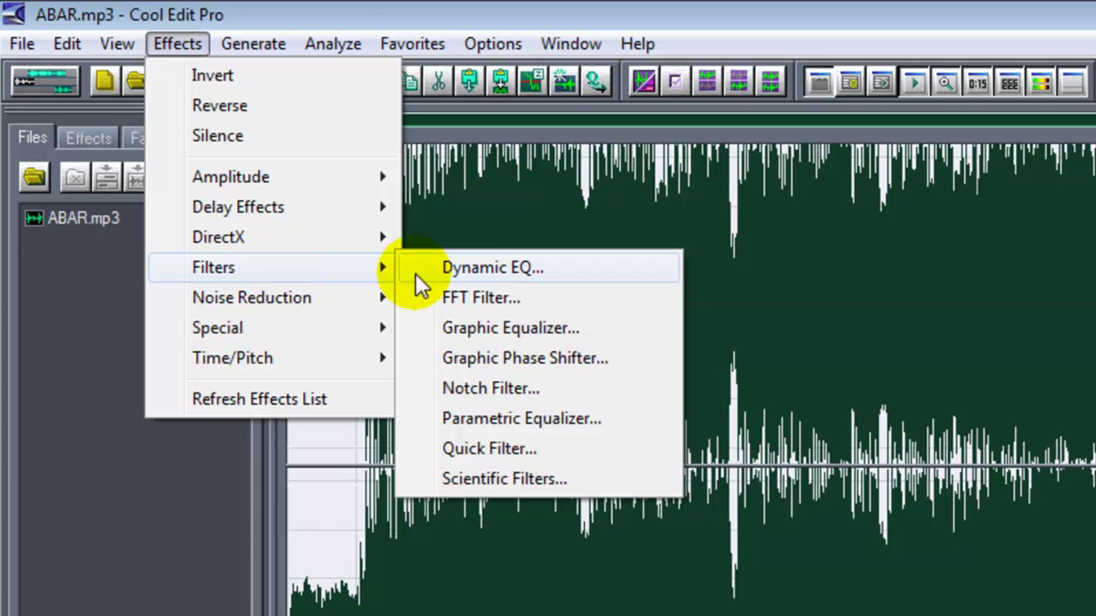
left_click(438, 296)
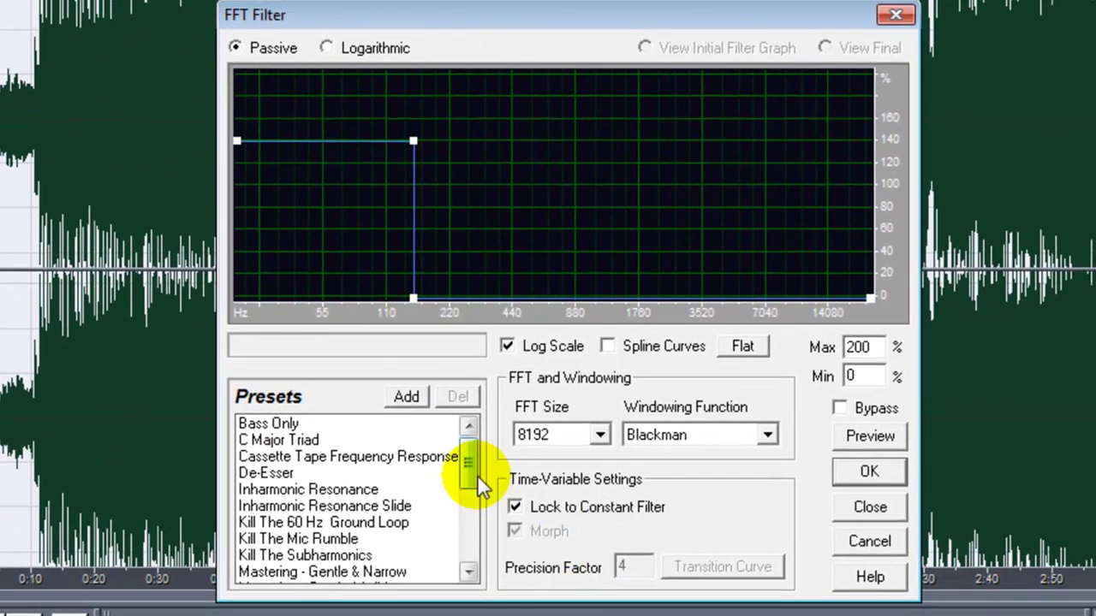
left_click_drag(477, 475, 479, 546)
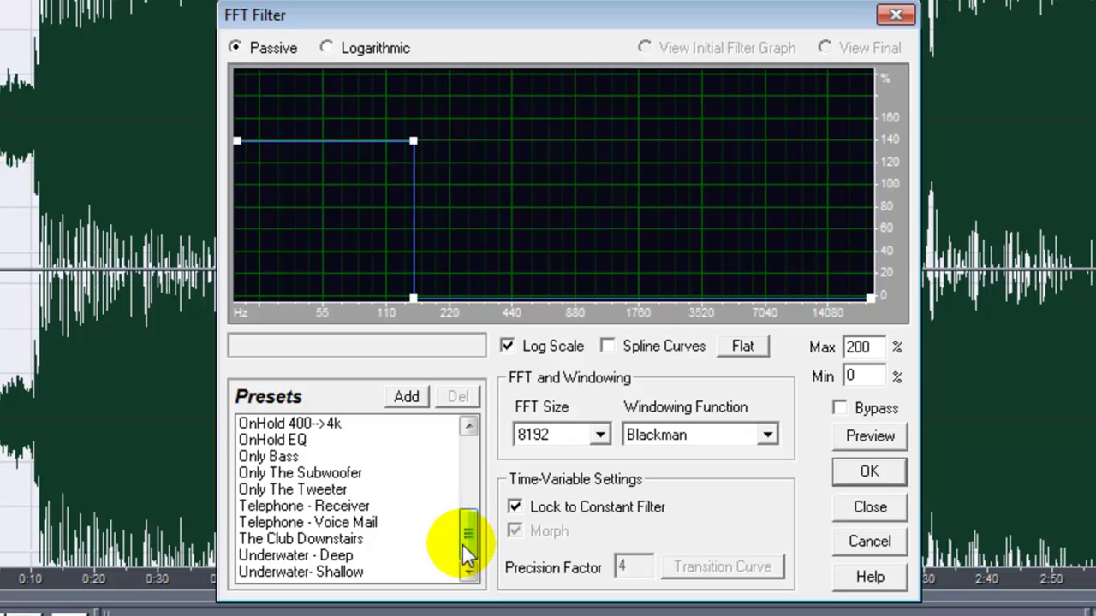
Apply the Only The Subwoofer FFT preset with cutoff near 150 Hz boosted to about 140%
left_click(330, 476)
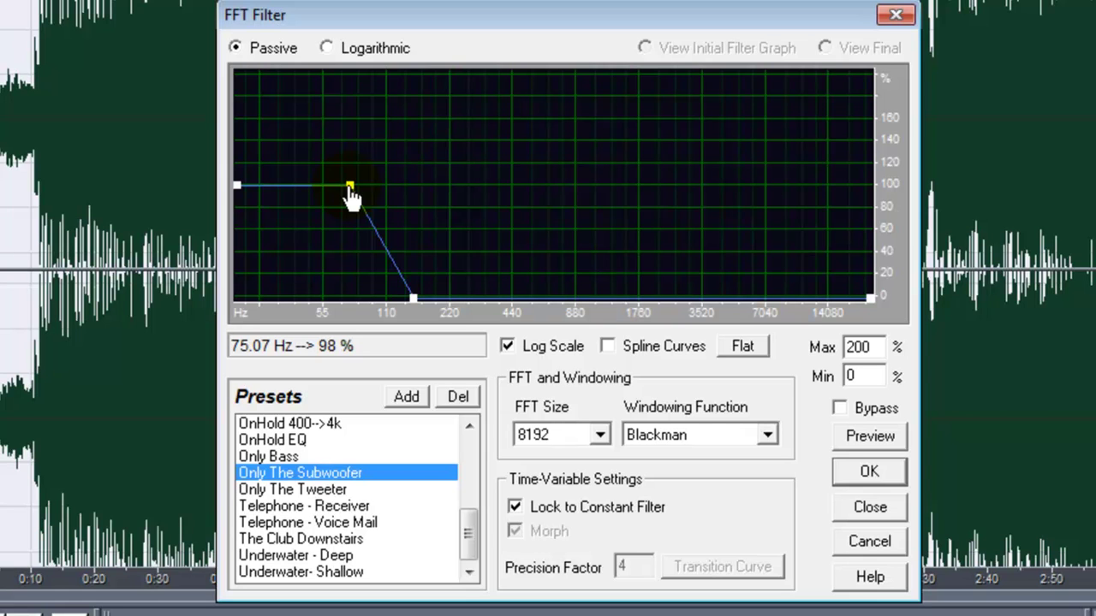
left_click_drag(350, 190, 415, 190)
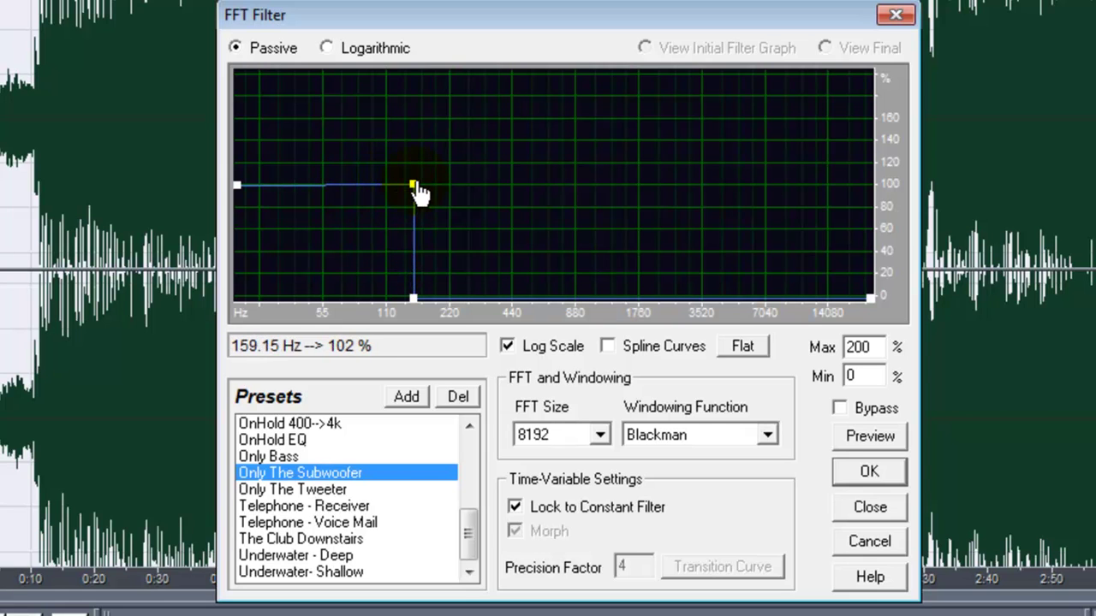
left_click_drag(238, 185, 239, 140)
left_click_drag(414, 184, 422, 142)
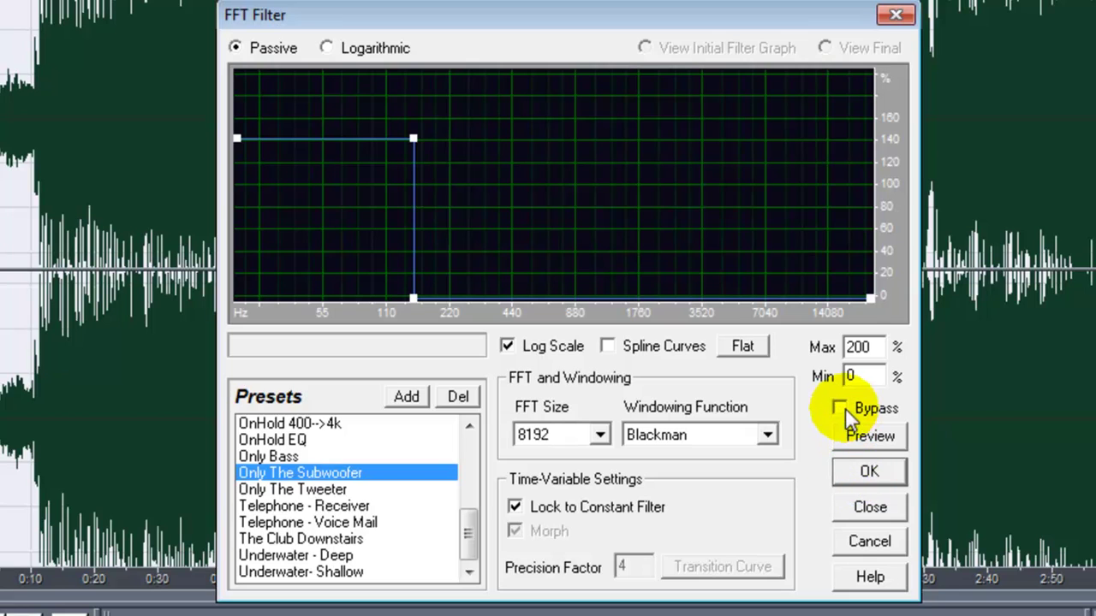
left_click(848, 472)
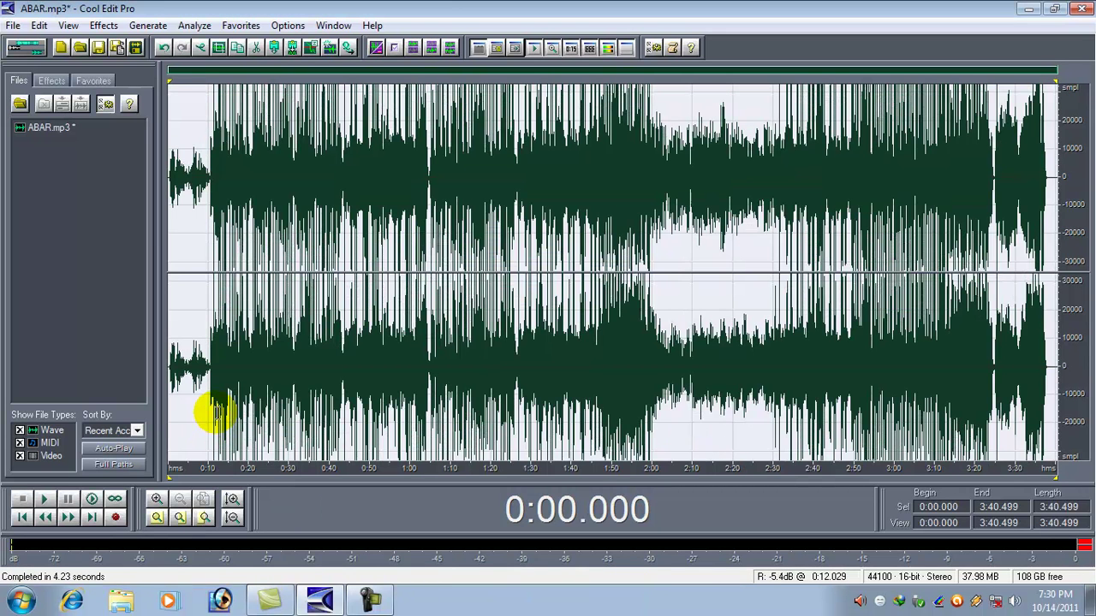
Play back the bass-only filtered song, then stop it
left_click(209, 310)
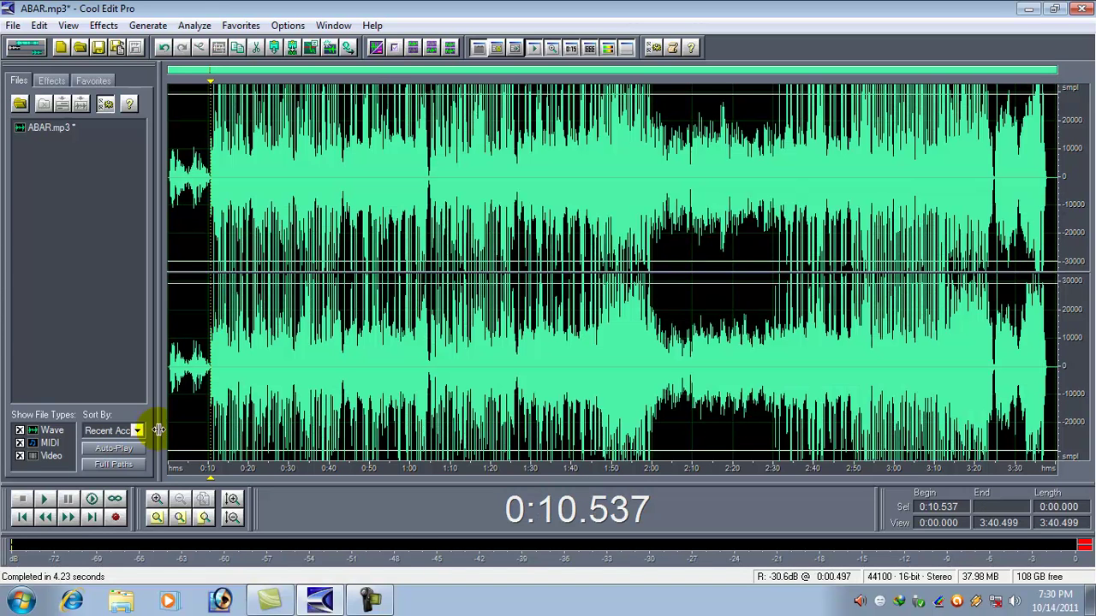
left_click(45, 499)
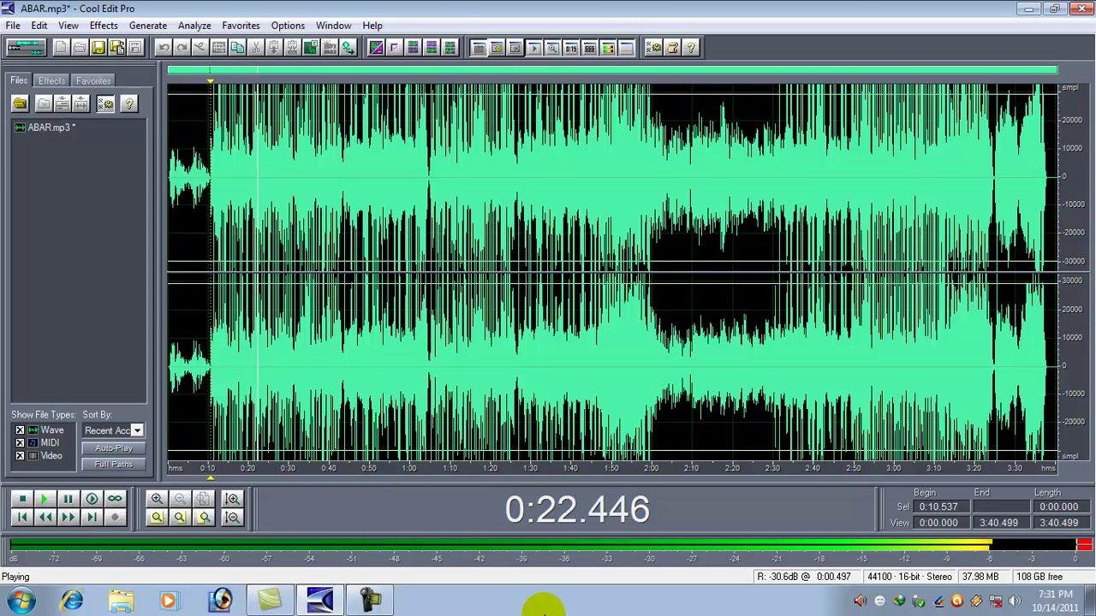
left_click(22, 499)
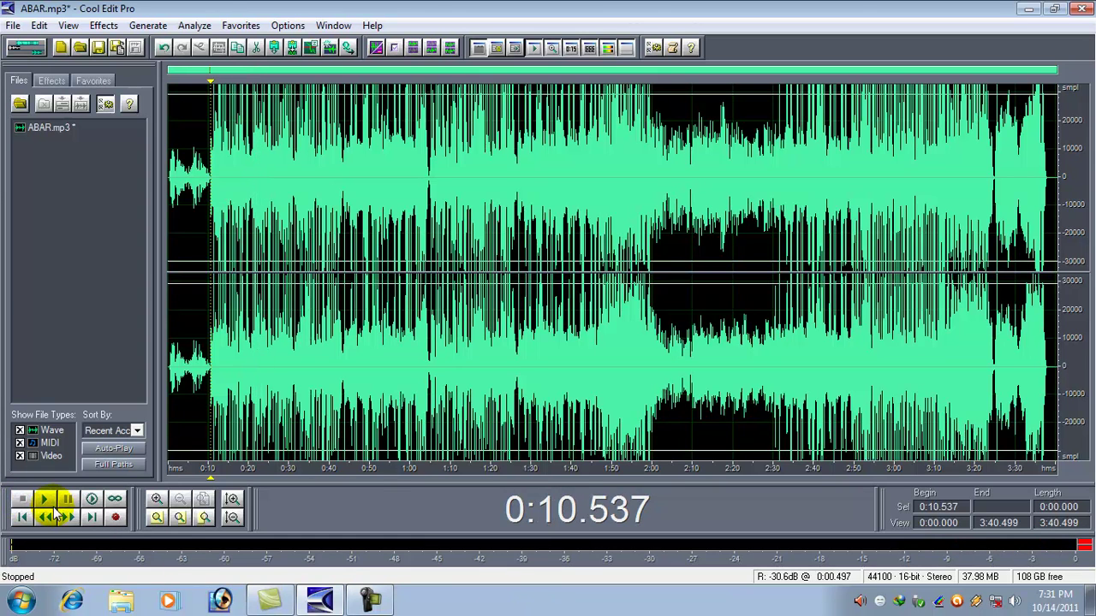
Select the entire bass-only waveform for editing
left_click(178, 292)
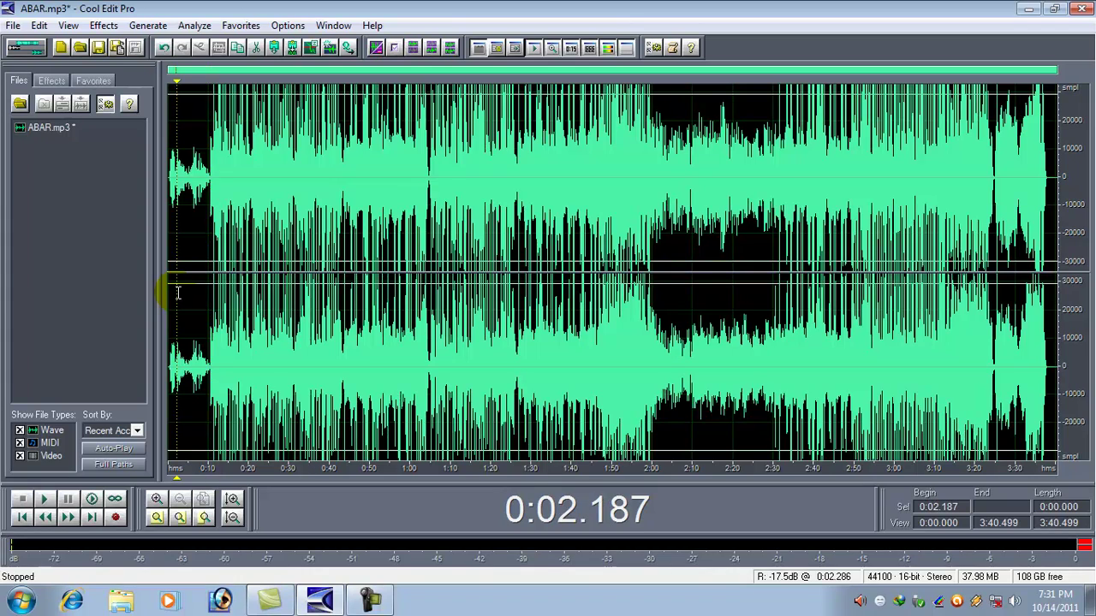
double_click(178, 293)
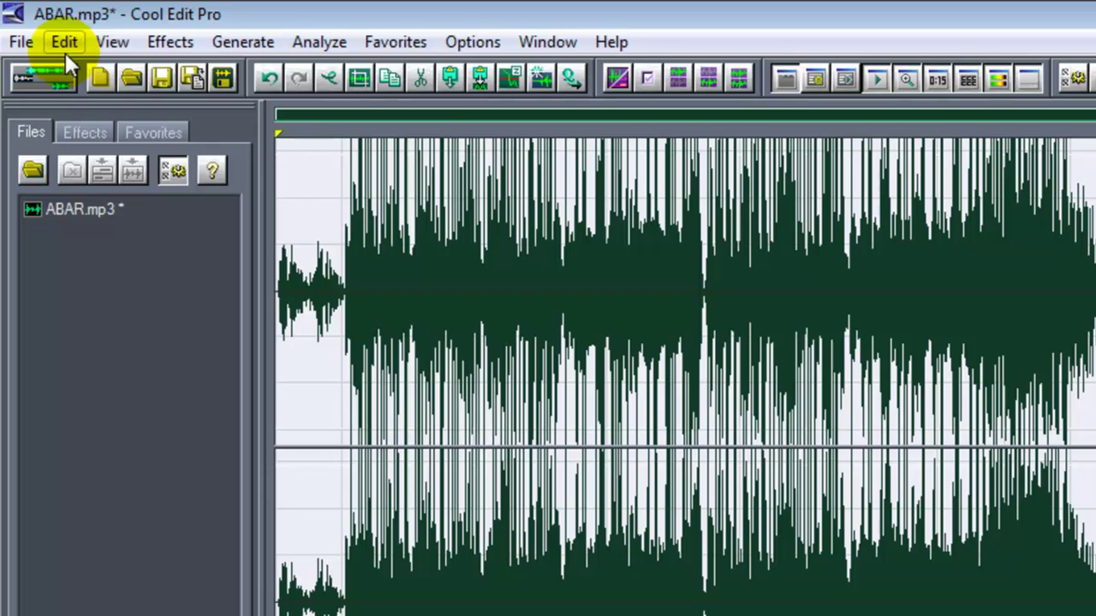
left_click(39, 26)
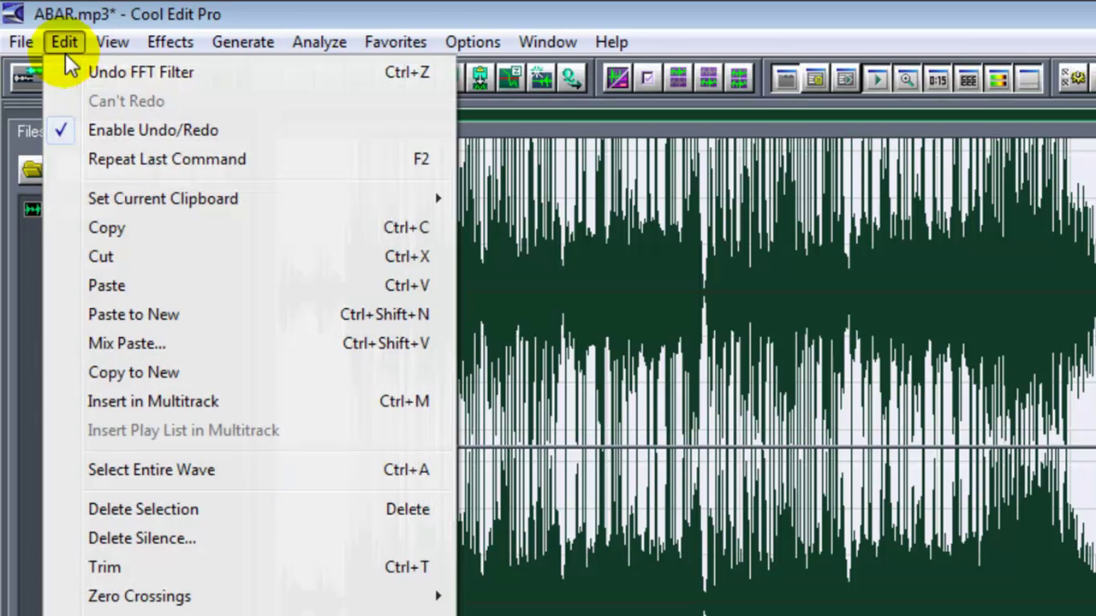
Mix-paste Clipboard 1 over the track using Overlap (Mix) at 100/100 volume
left_click(139, 345)
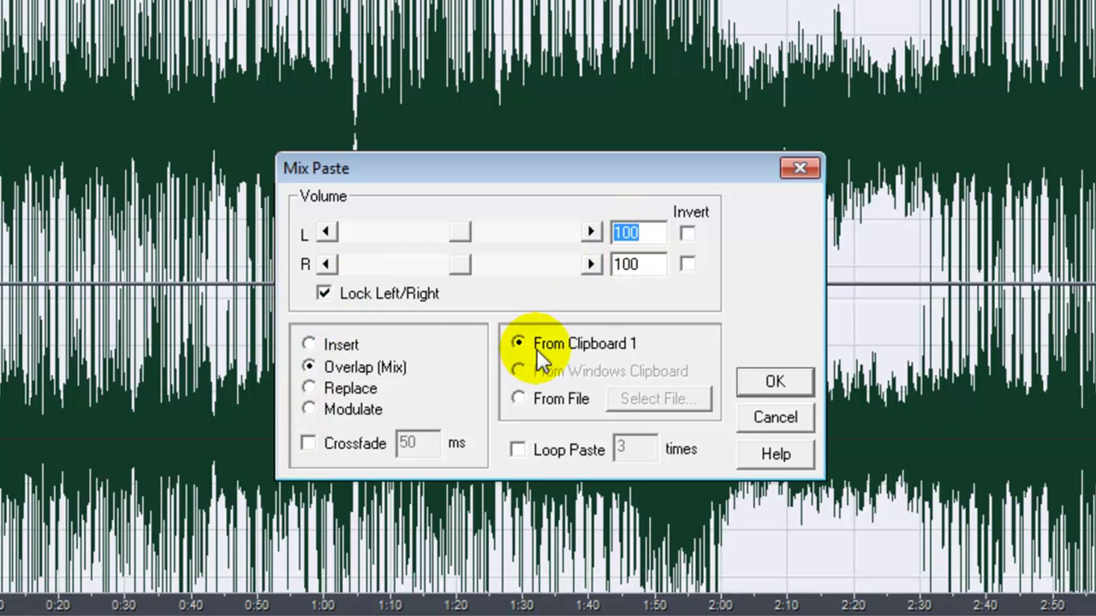
left_click(753, 381)
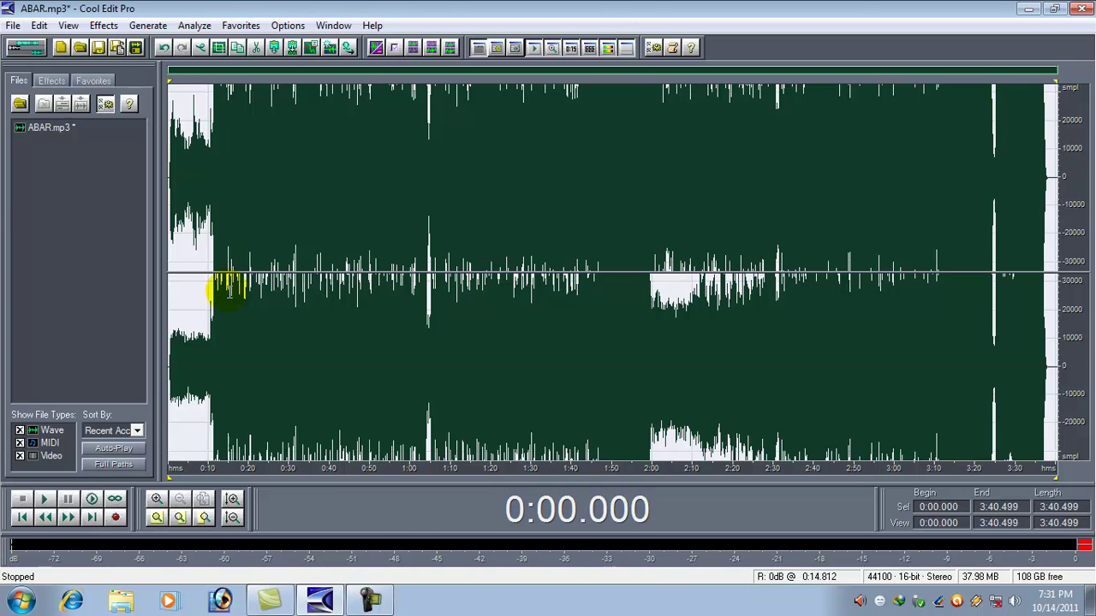
left_click(44, 498)
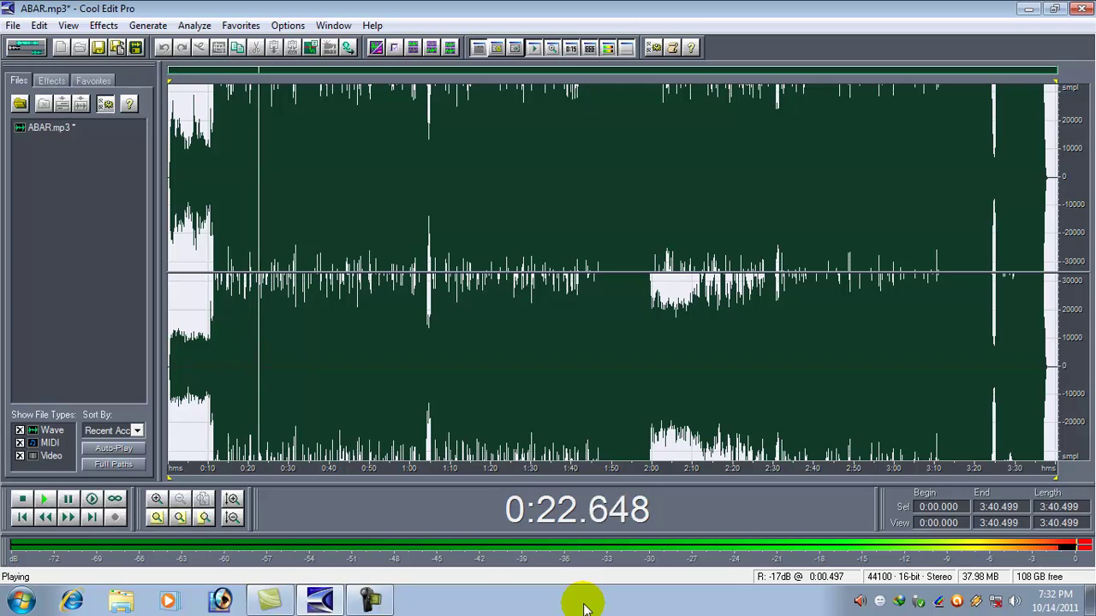
left_click(22, 502)
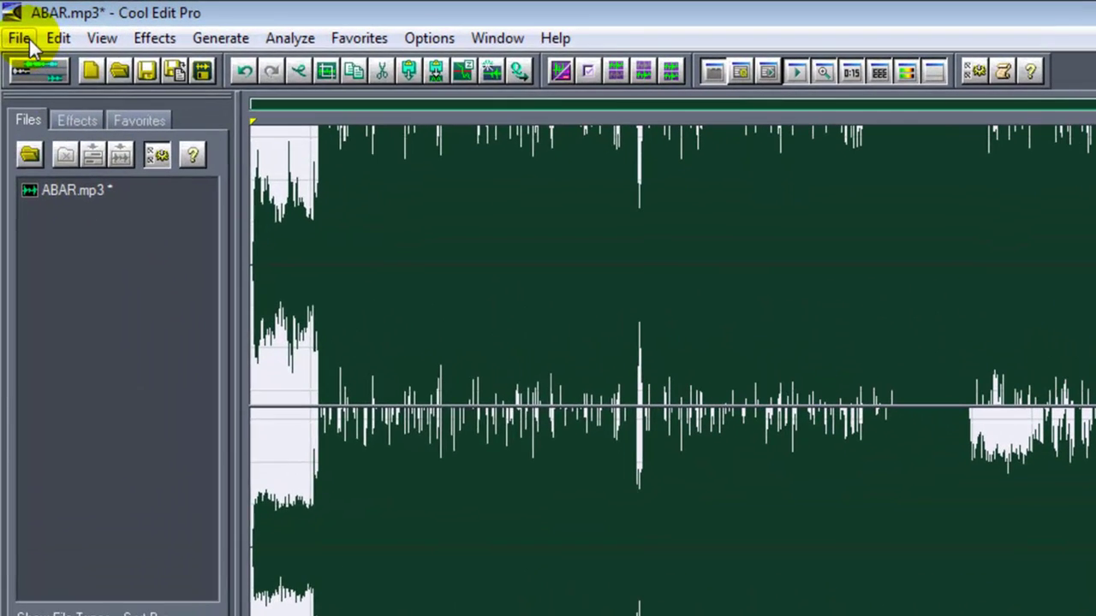
Save the mix as 'ABAR demo track.mp3' in mp3 format
left_click(18, 25)
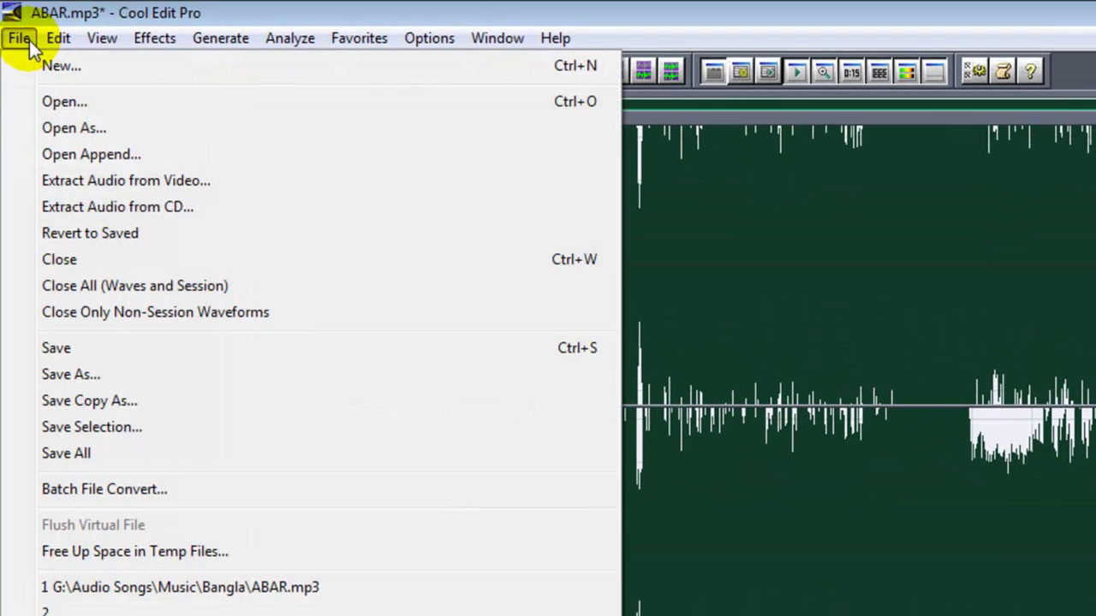
left_click(118, 380)
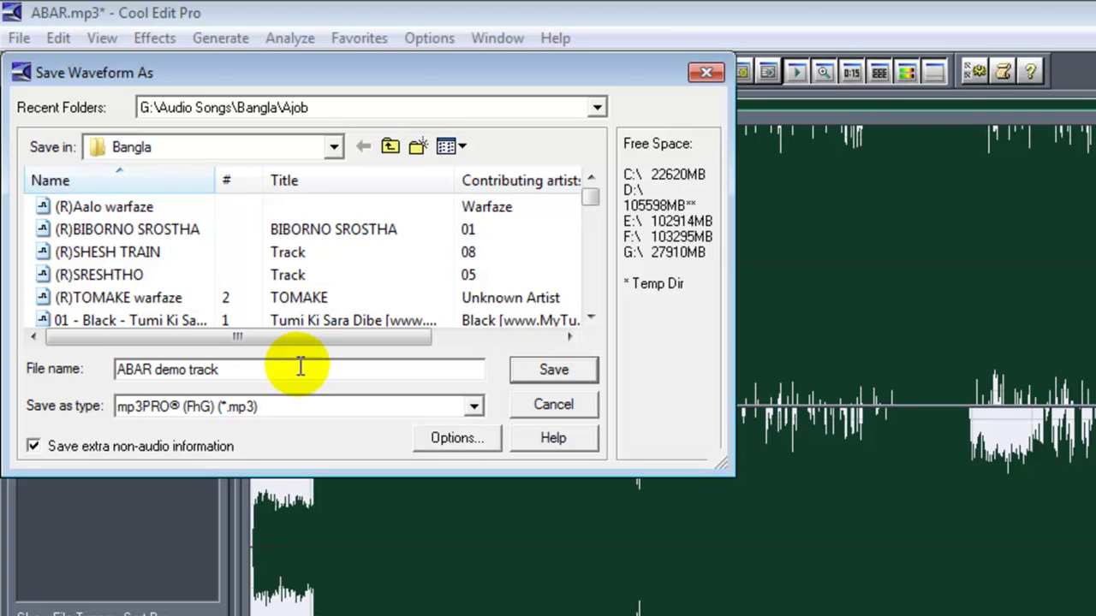
left_click(554, 370)
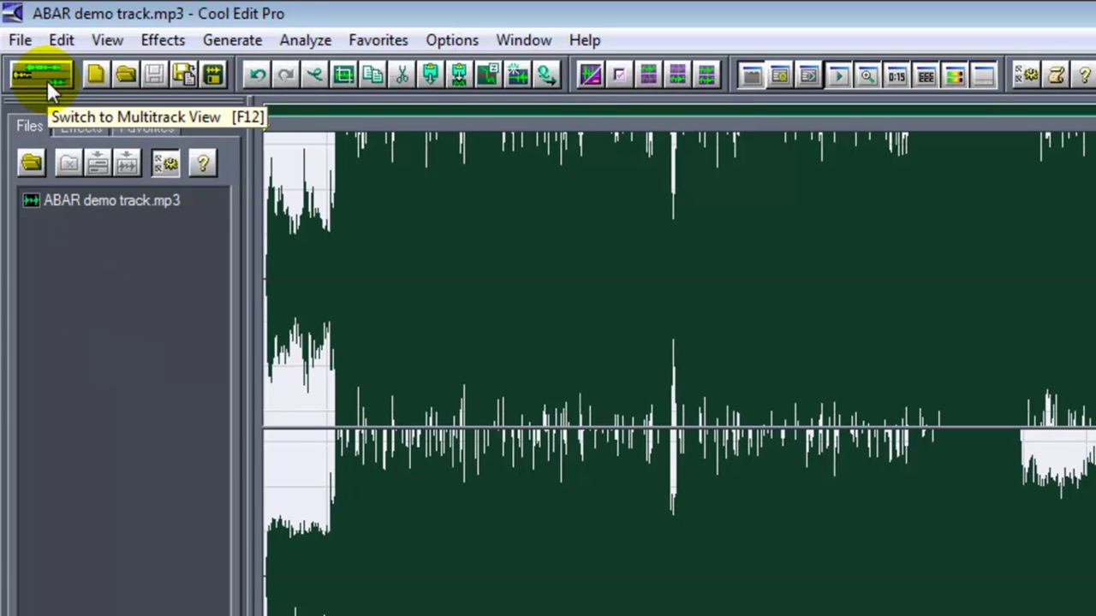
Insert ABAR demo track.mp3 onto multitrack Track 1 and record-arm Track 2
left_click(46, 80)
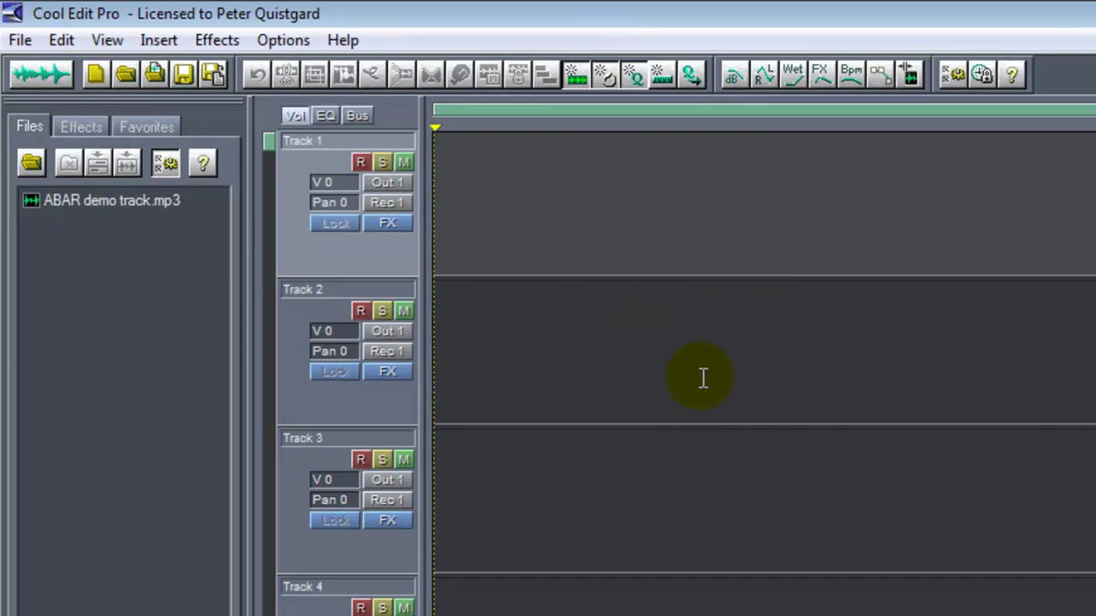
left_click(79, 206)
right_click(79, 206)
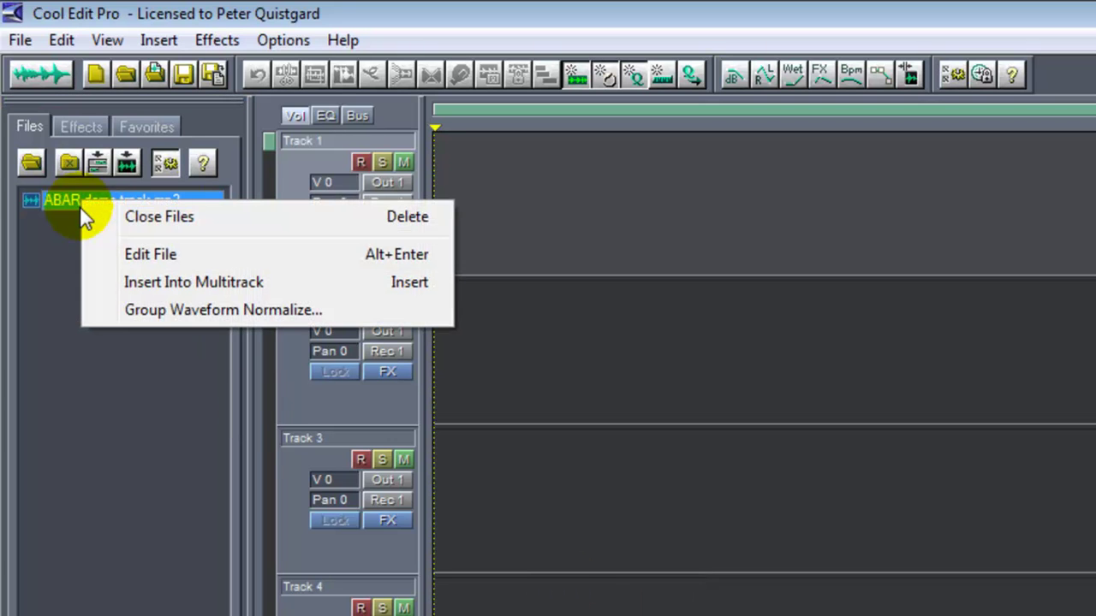
left_click(138, 282)
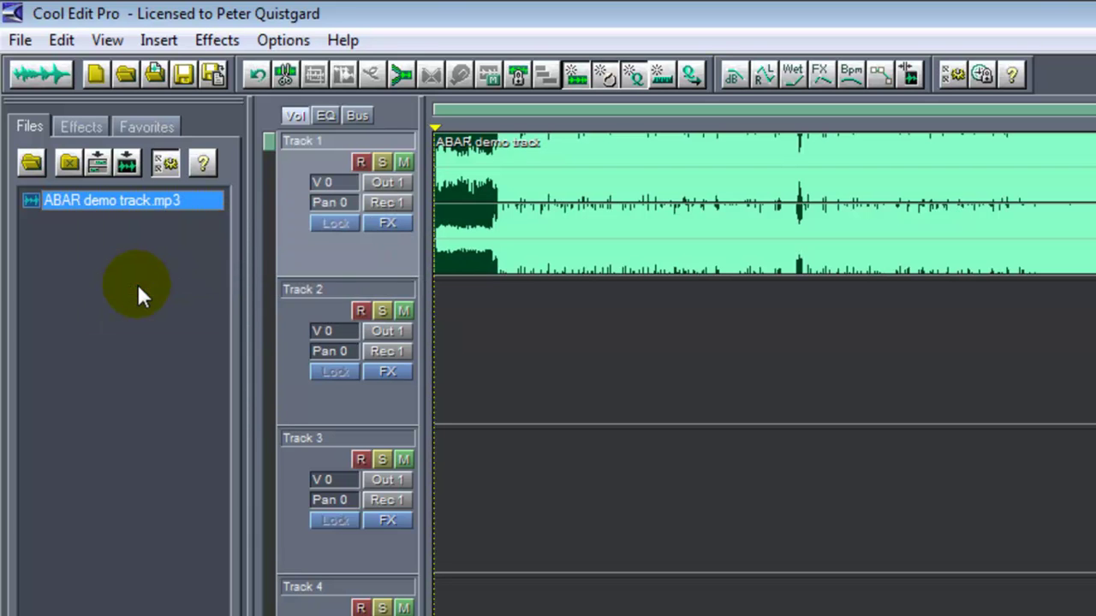
left_click(360, 311)
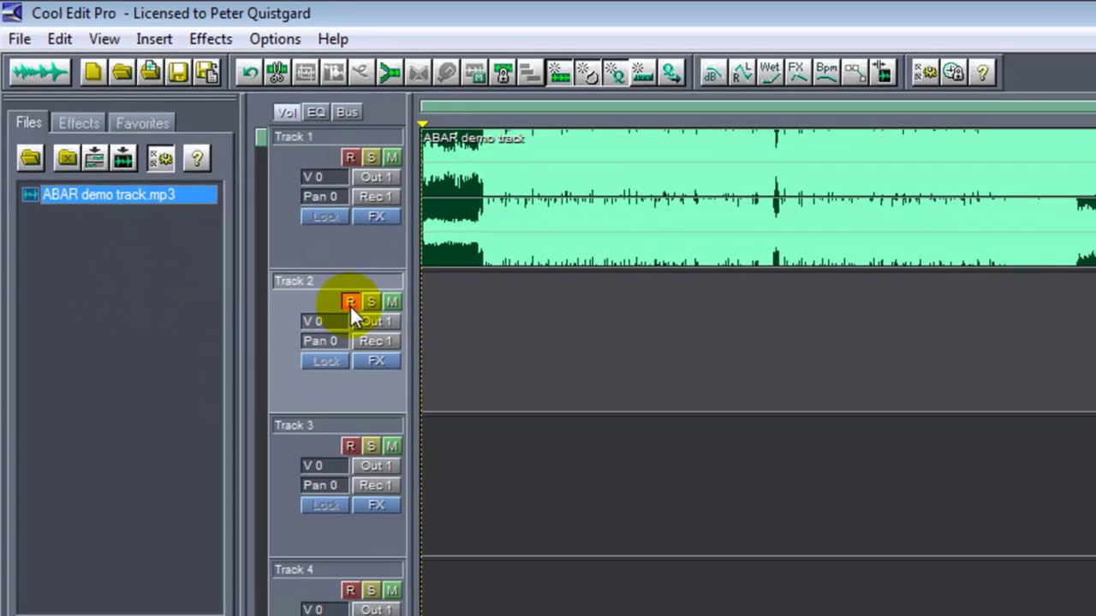